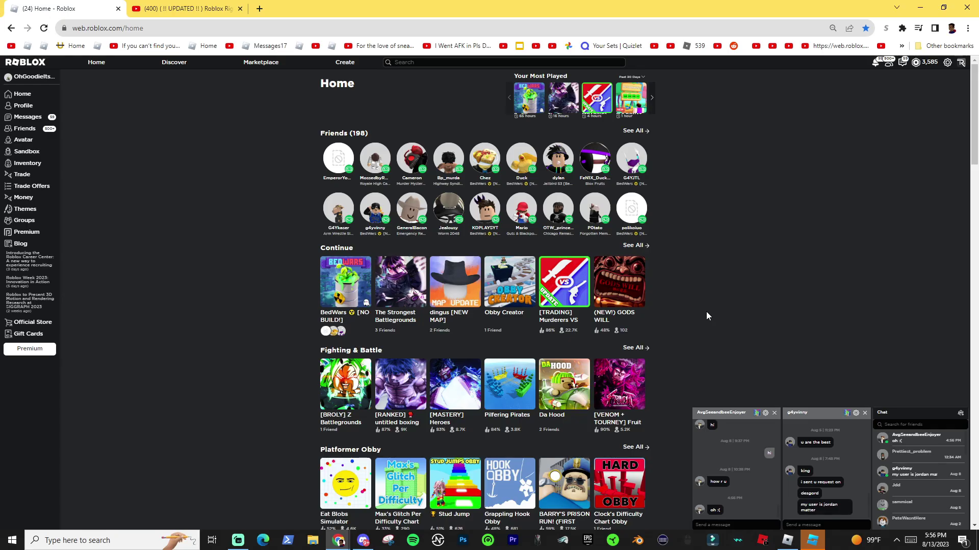
# - Download the Roblox Rig V4 archive from the Mediafire link in the YouTube video's description
pyautogui.click(199, 6)
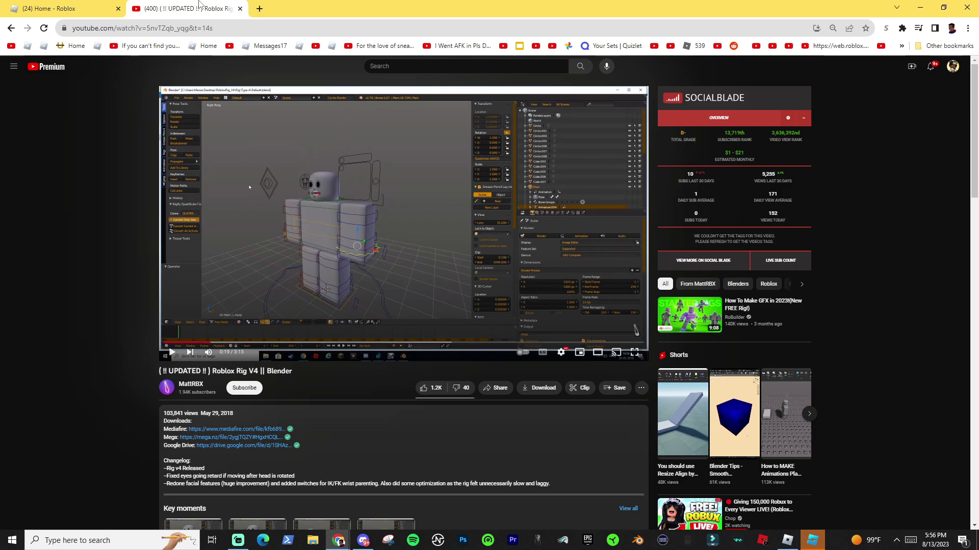
pyautogui.scroll(-2, 489, 306)
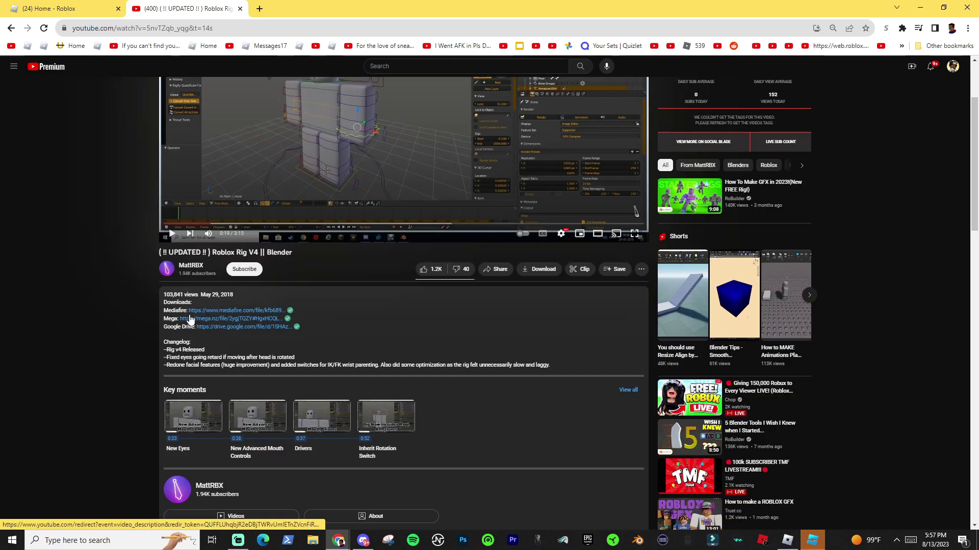
pyautogui.click(236, 312)
pyautogui.click(639, 145)
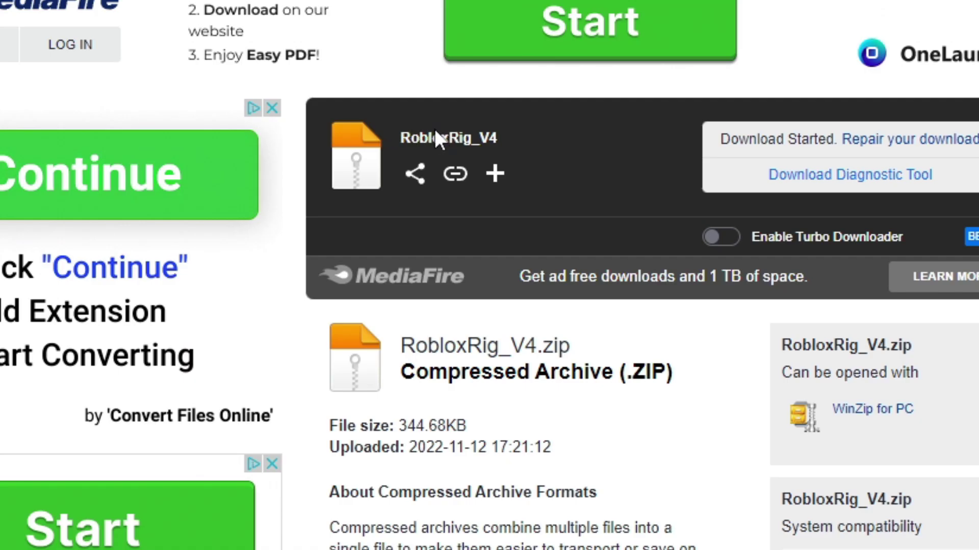
# - Open the downloaded RobloxRig_V4 (1) archive, enter its RobloxRig_V4 folder and open the Faceless rig in Blender
pyautogui.moveTo(467, 133); pyautogui.dragTo(507, 132)
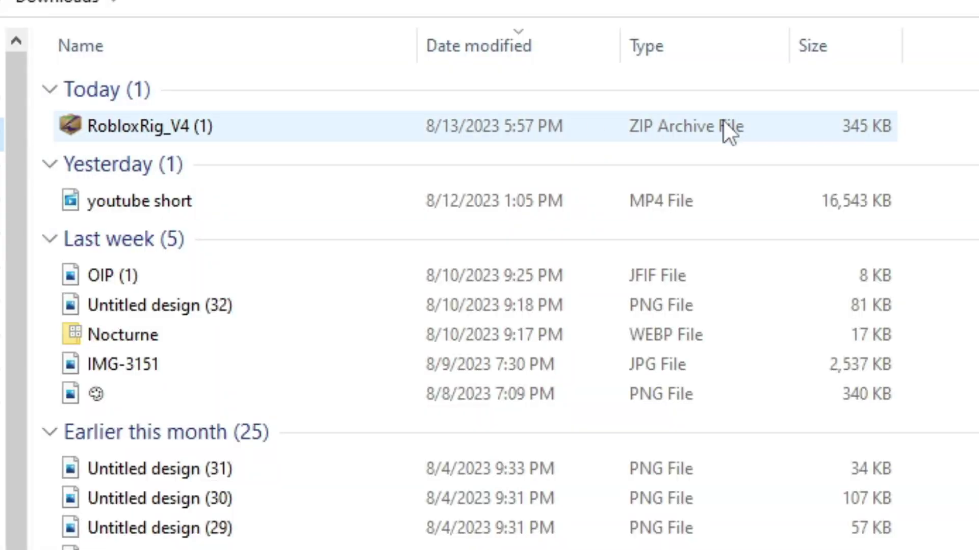
pyautogui.doubleClick(604, 126)
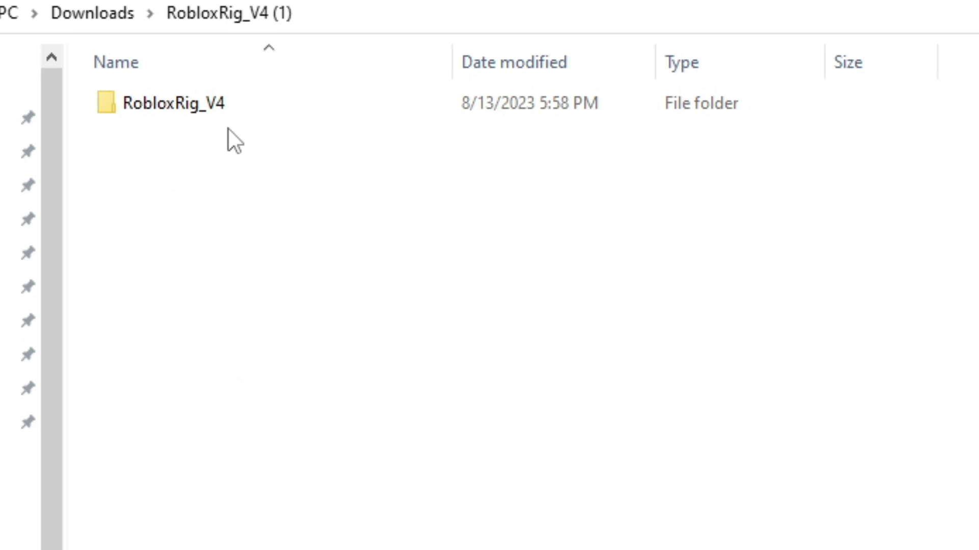
pyautogui.doubleClick(206, 111)
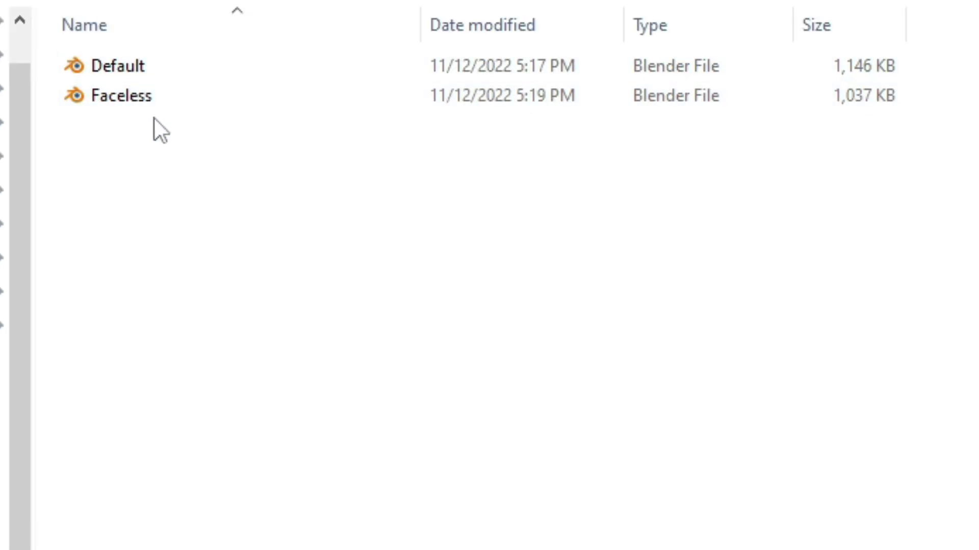
pyautogui.doubleClick(152, 105)
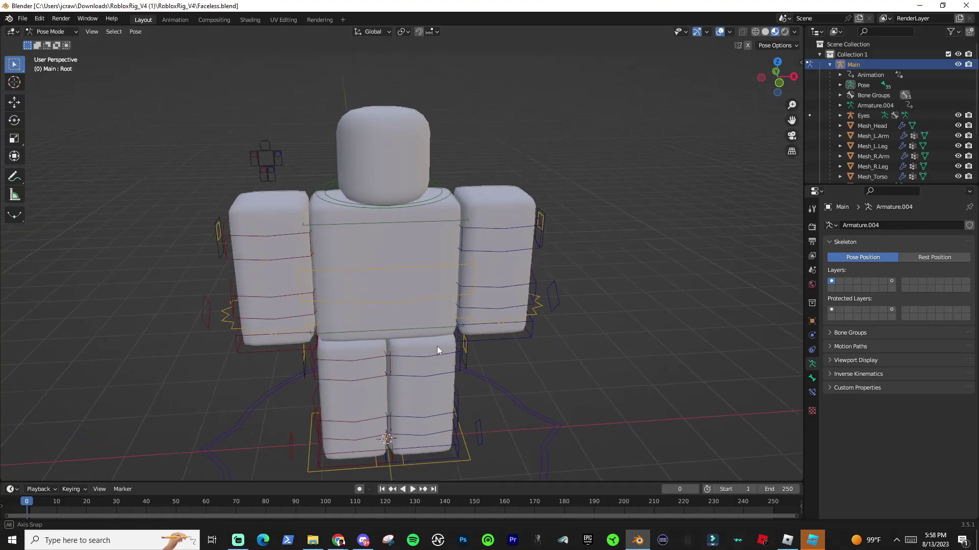
pyautogui.moveTo(437, 346); pyautogui.dragTo(348, 284, button='middle')
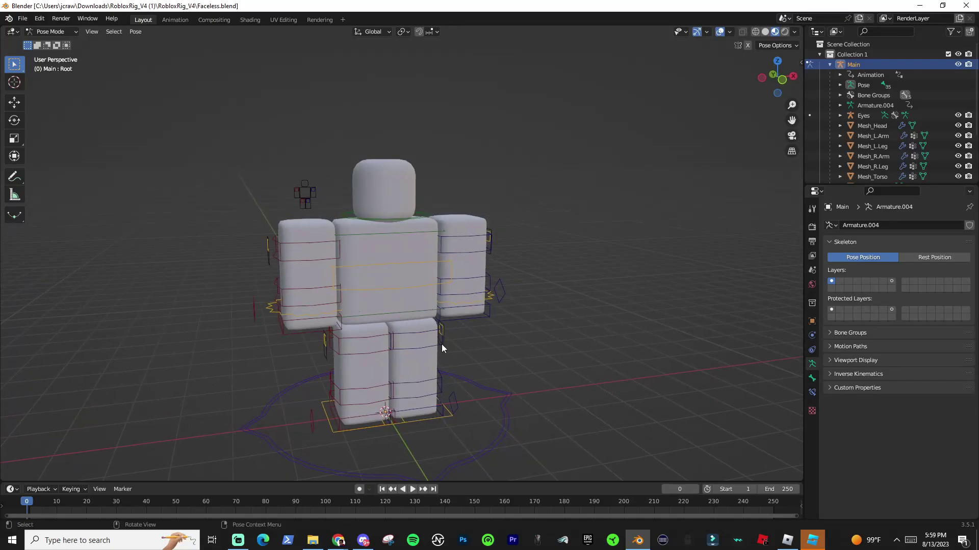
pyautogui.moveTo(442, 344); pyautogui.dragTo(405, 323, button='middle')
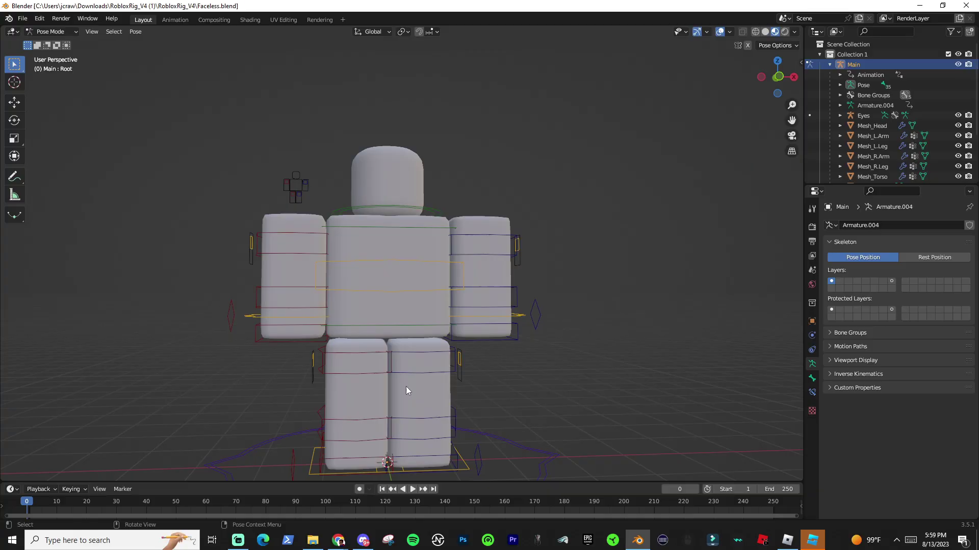
pyautogui.scroll(-4, 406, 386)
pyautogui.scroll(2, 396, 385)
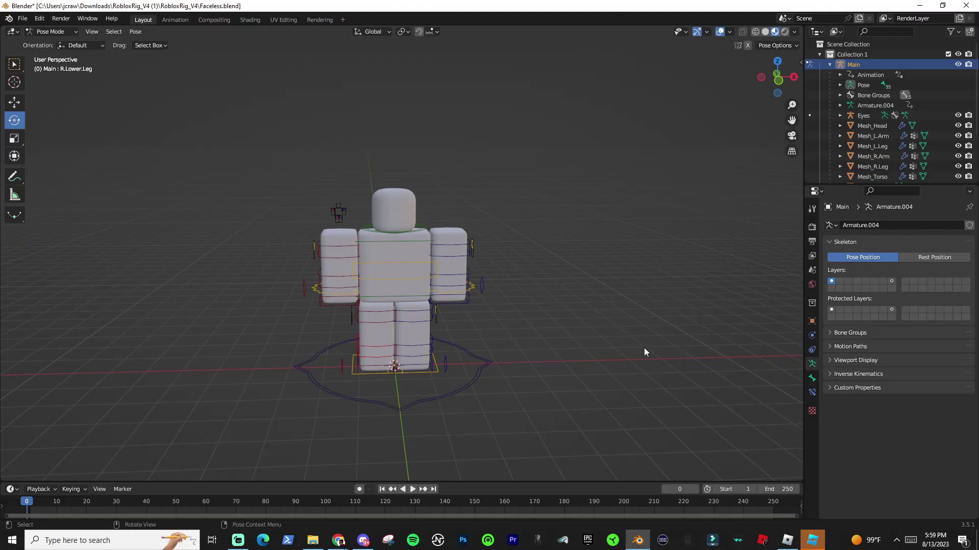
# - Switch to Roblox Studio and spawn an R6 avatar with the Load Character plugin, entering the player's username
pyautogui.click(812, 540)
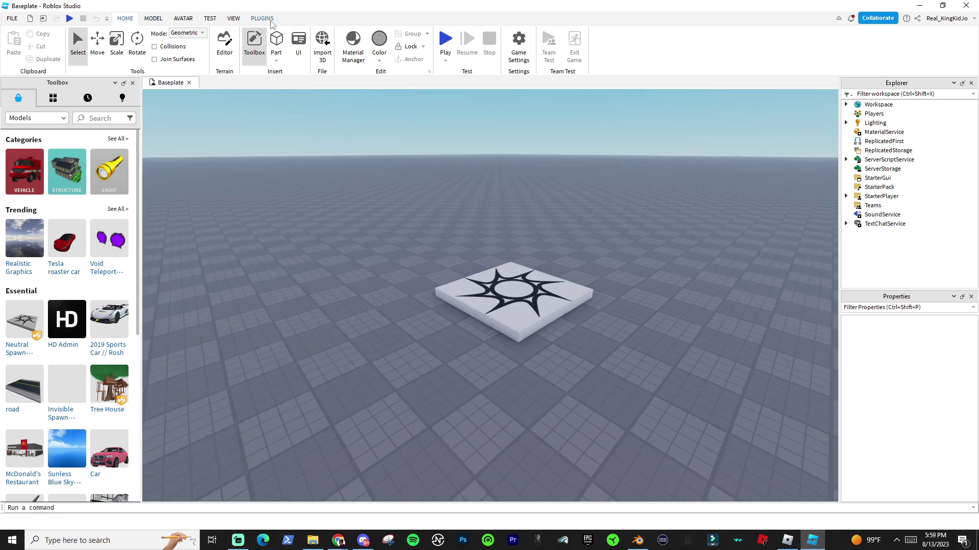
pyautogui.click(265, 19)
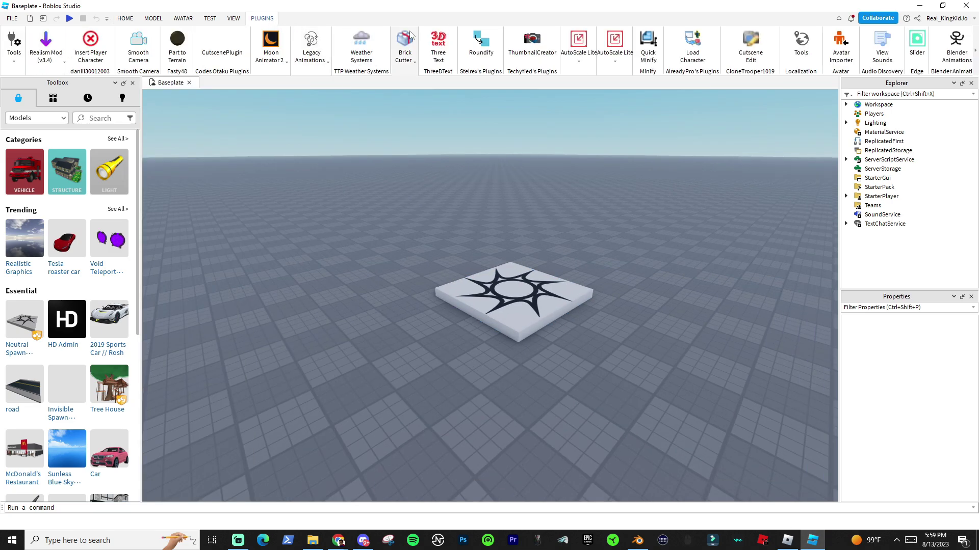
pyautogui.click(691, 45)
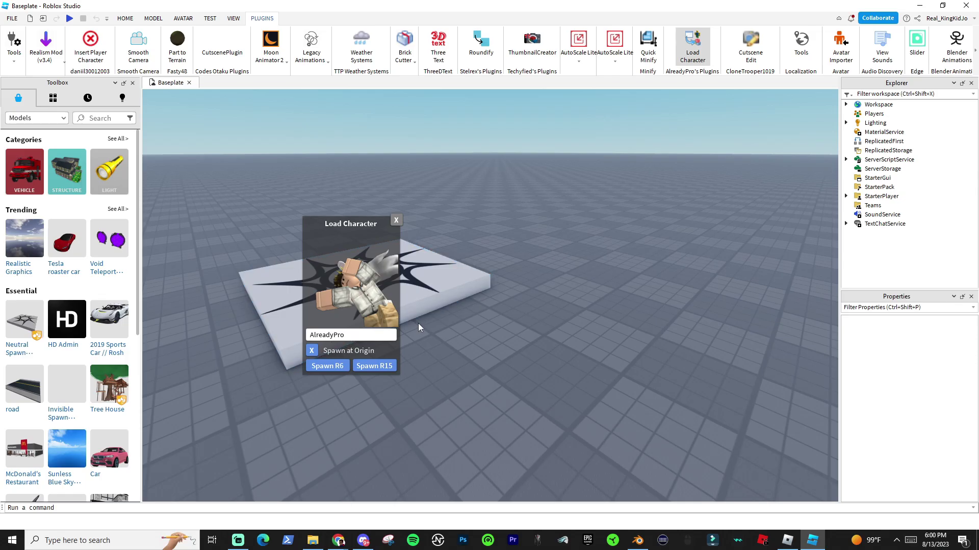
pyautogui.click(360, 335)
pyautogui.write('Real_K')
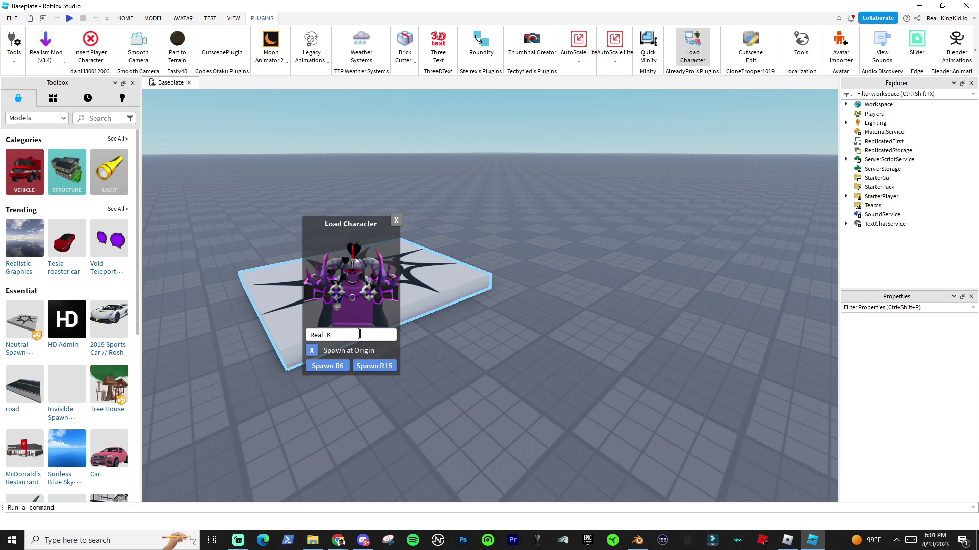
pyautogui.write('ingKidJo')
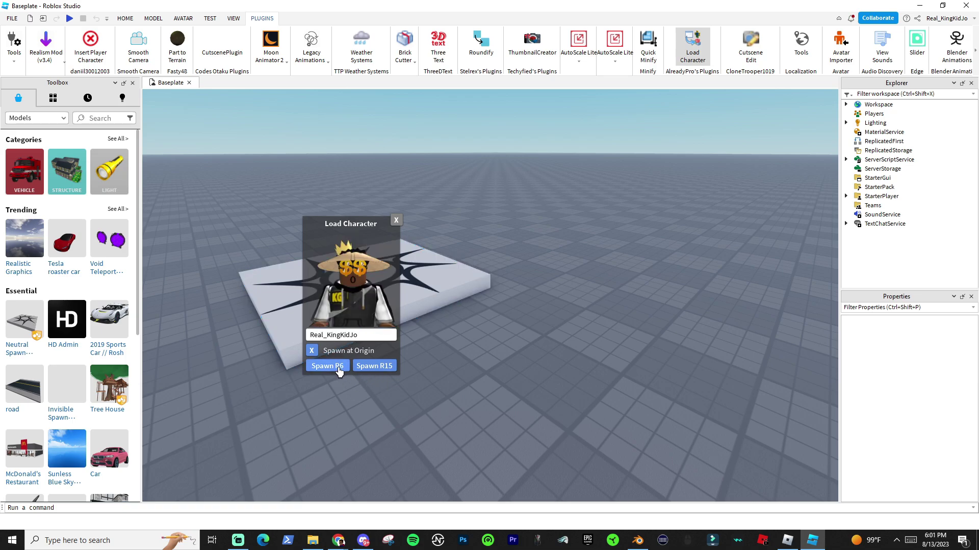
pyautogui.click(339, 373)
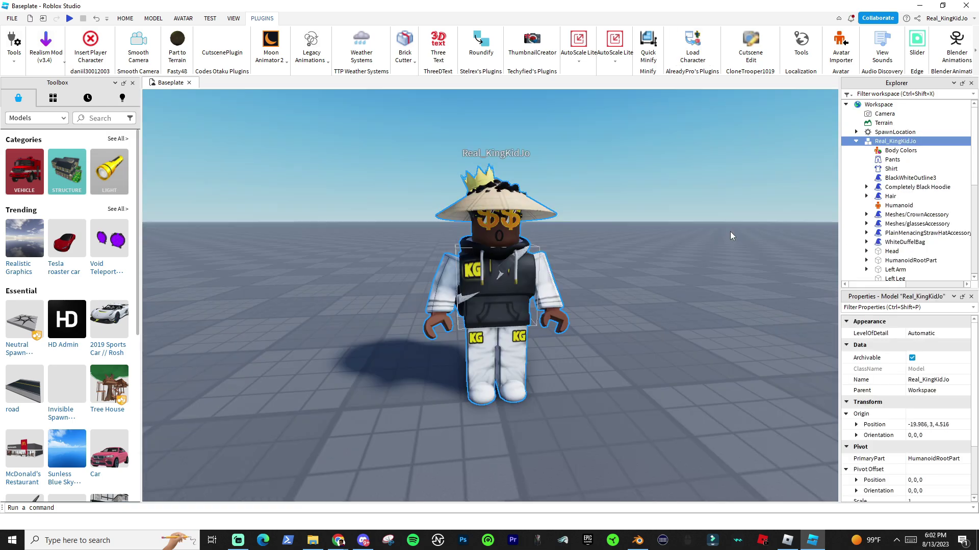
# - Export the spawned character model to a file named Subscribe
pyautogui.rightClick(893, 138)
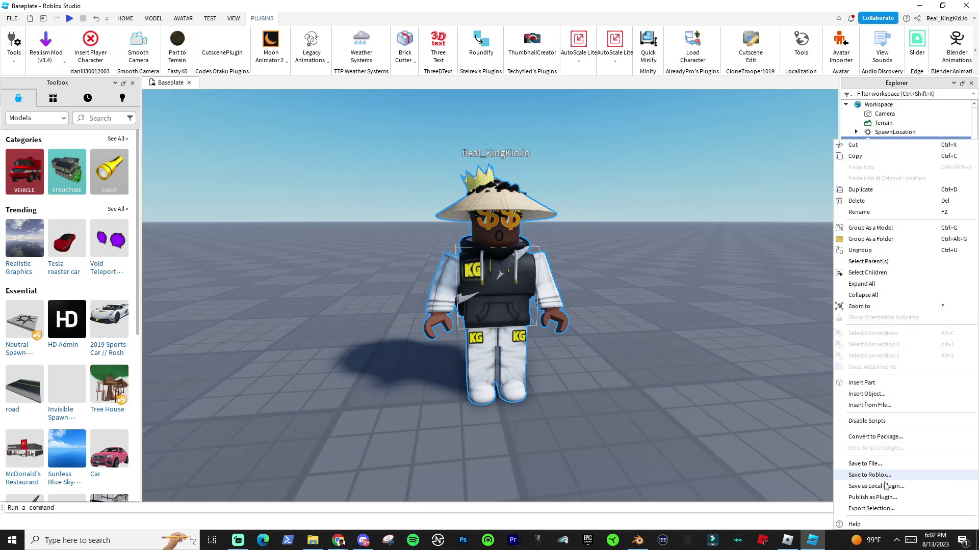
pyautogui.click(871, 510)
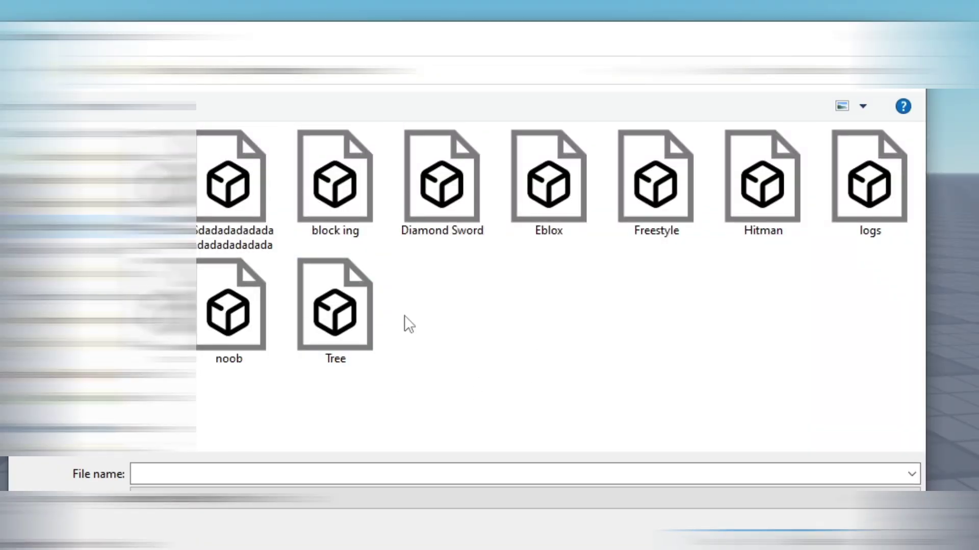
pyautogui.click(184, 474)
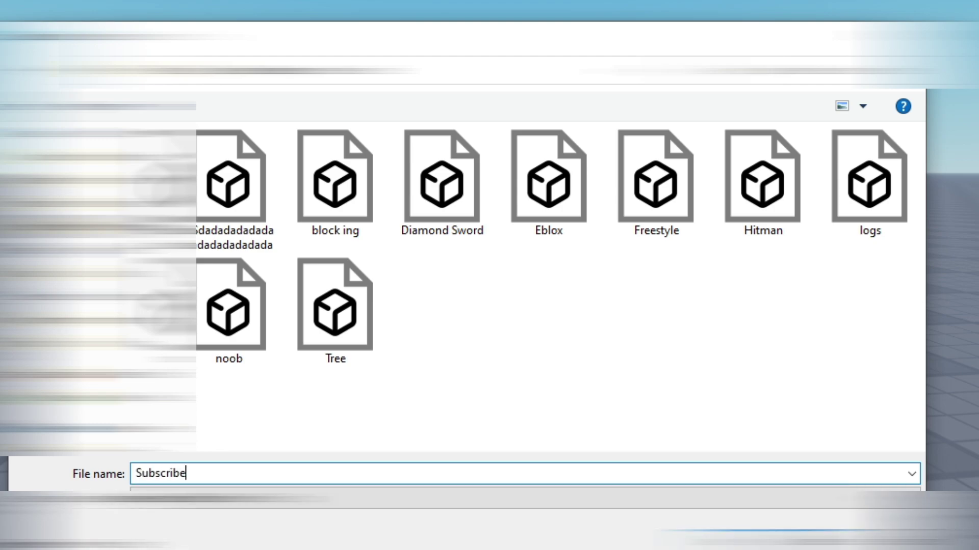
pyautogui.click(770, 536)
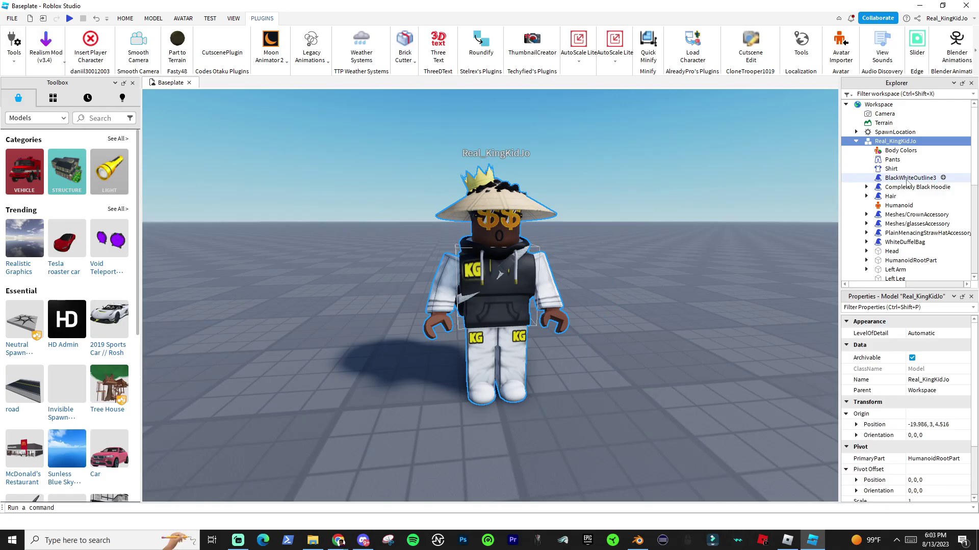
# - Delete the character's Body Colors, Pants, Shirt, Humanoid, HumanoidRootPart, head, torso, arms and legs, keeping its accessories
pyautogui.click(900, 150)
pyautogui.keyDown('shift'); pyautogui.click(891, 169); pyautogui.keyUp('shift')
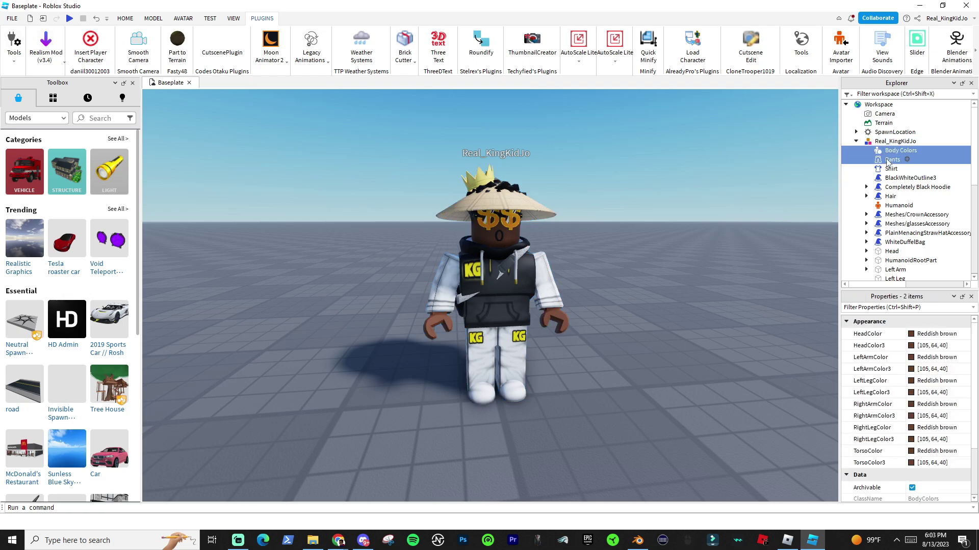
pyautogui.keyDown('ctrl'); pyautogui.click(897, 206); pyautogui.keyUp('ctrl')
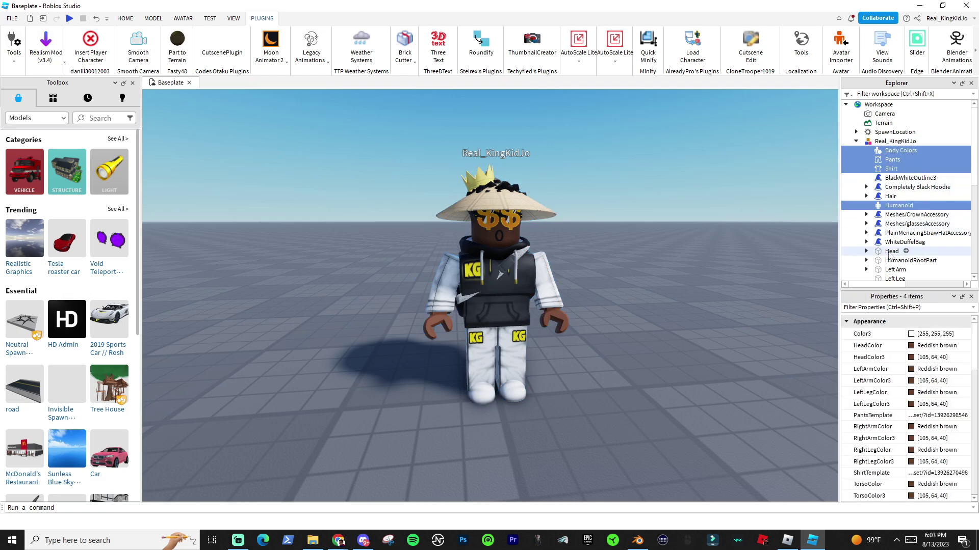
pyautogui.keyDown('ctrl'); pyautogui.click(892, 252); pyautogui.keyUp('ctrl')
pyautogui.scroll(-2, 893, 255)
pyautogui.keyDown('ctrl'); pyautogui.click(897, 200); pyautogui.keyUp('ctrl')
pyautogui.keyDown('ctrl'); pyautogui.click(895, 209); pyautogui.keyUp('ctrl')
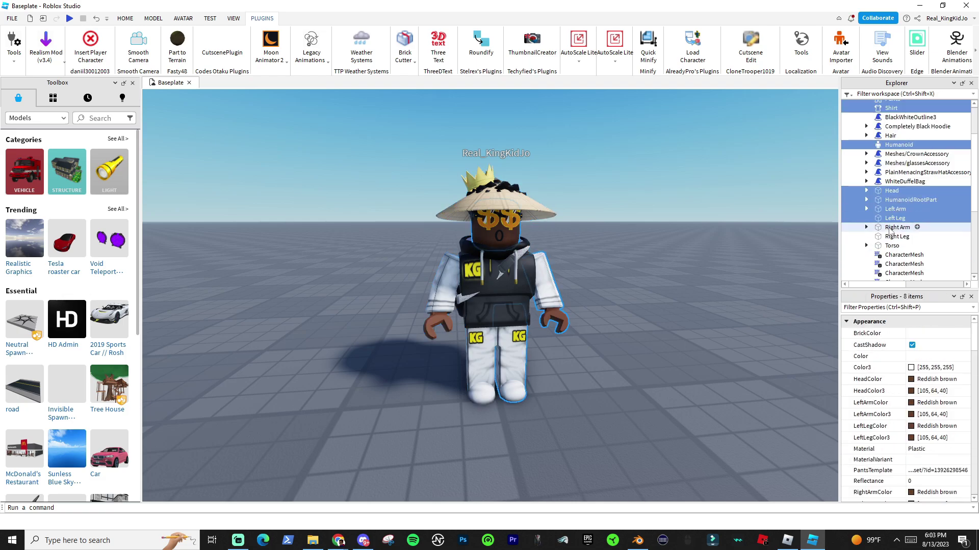
pyautogui.keyDown('ctrl'); pyautogui.click(895, 218); pyautogui.keyUp('ctrl')
pyautogui.keyDown('ctrl'); pyautogui.click(897, 227); pyautogui.keyUp('ctrl')
pyautogui.keyDown('ctrl'); pyautogui.click(896, 236); pyautogui.keyUp('ctrl')
pyautogui.keyDown('ctrl'); pyautogui.click(885, 245); pyautogui.keyUp('ctrl')
pyautogui.scroll(-3, 883, 250)
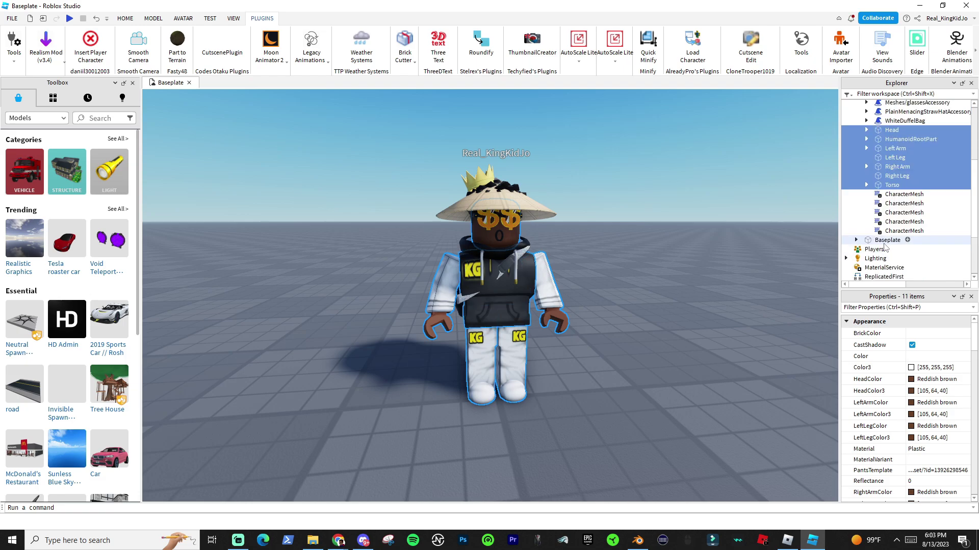
pyautogui.press('Delete')
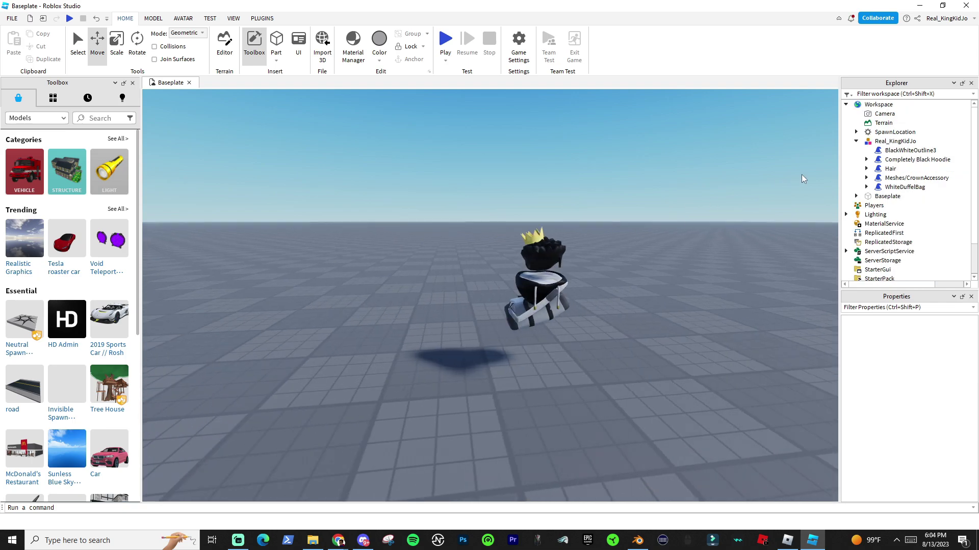
# - Export the character model holding only the remaining accessories, entering Subscribe as the file name
pyautogui.press('w')
pyautogui.rightClick(891, 143)
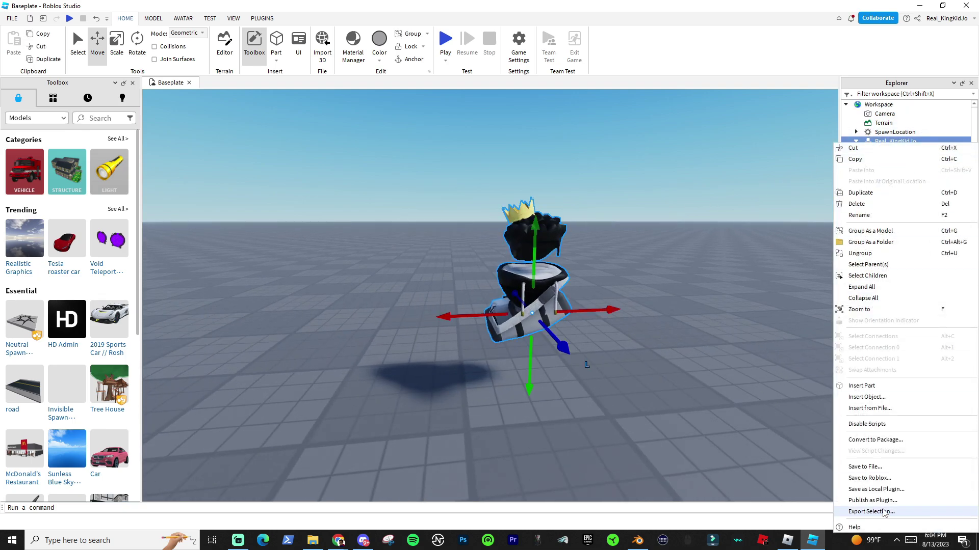
pyautogui.click(884, 512)
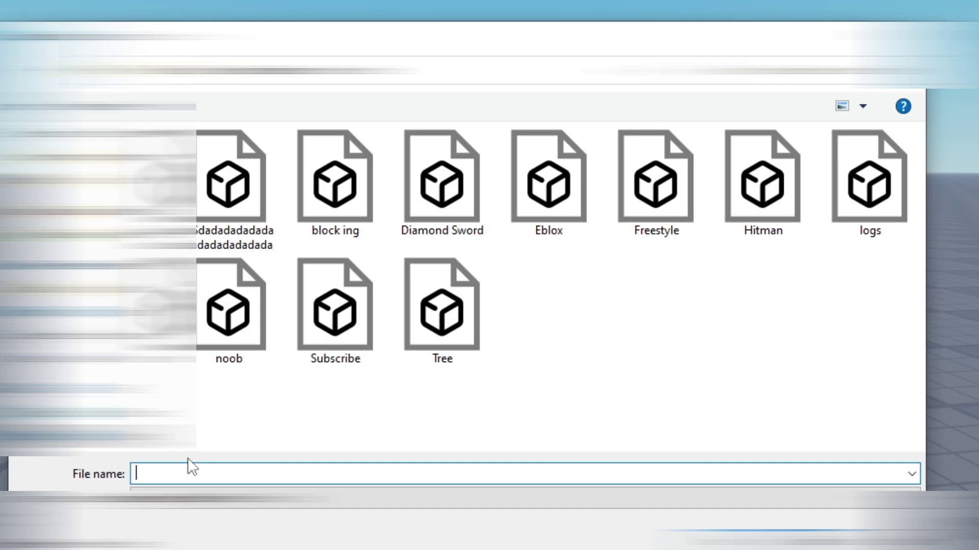
pyautogui.write('Subscribe')
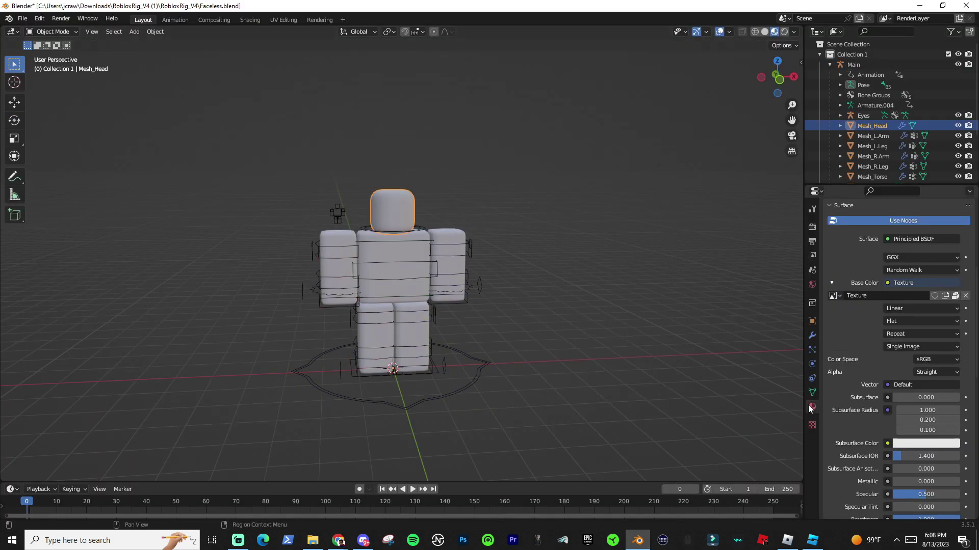
# - In Blender, replace the head material's base color texture with the exported character image Realkingkidjo1_diff.png
pyautogui.click(967, 296)
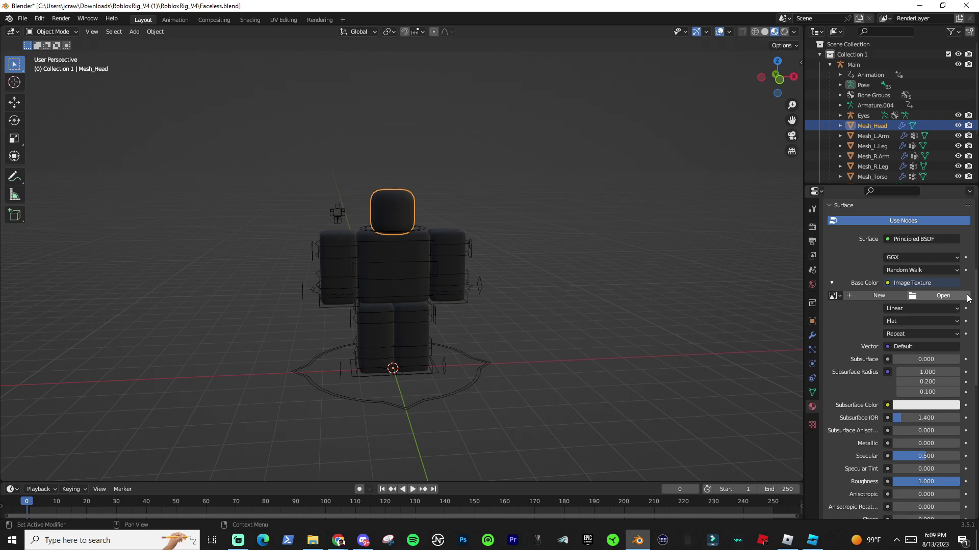
pyautogui.click(923, 283)
pyautogui.click(679, 350)
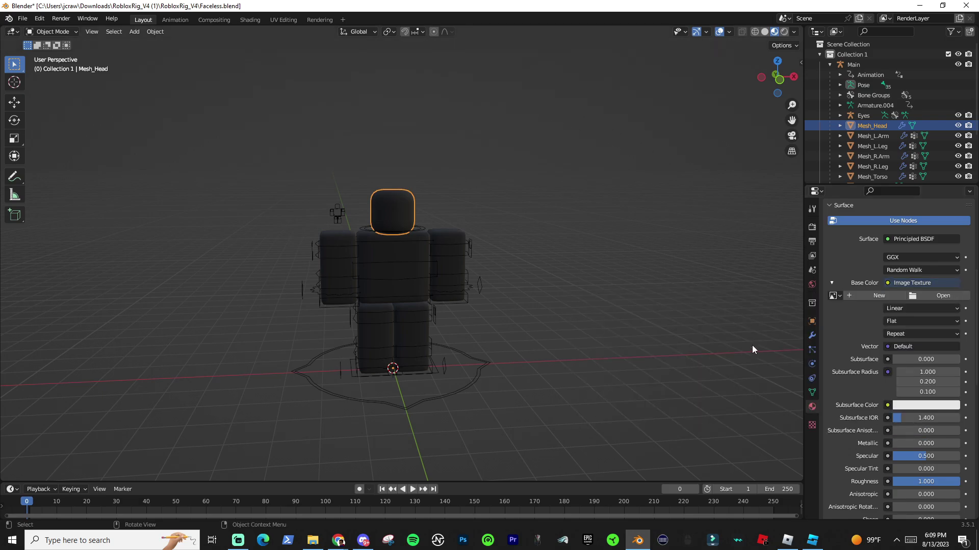
pyautogui.click(878, 295)
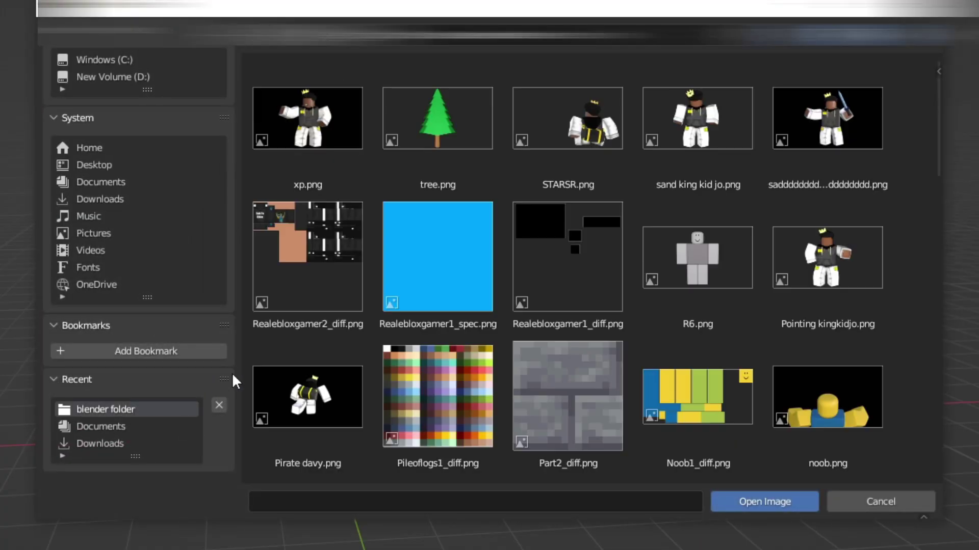
pyautogui.scroll(-3, 614, 157)
pyautogui.scroll(-5, 614, 157)
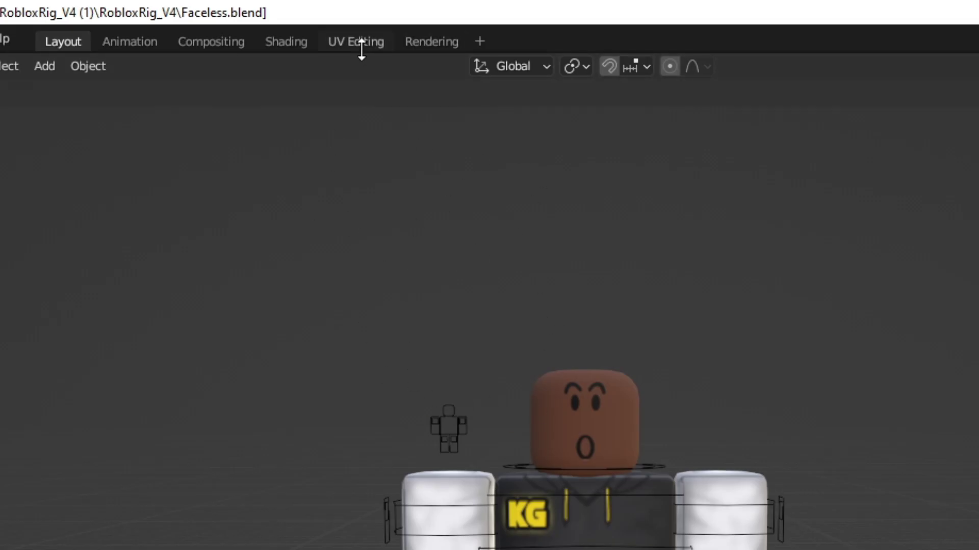
# - Shrink the head's UVs, place them on the plain brown skin area of the texture, and return to the Layout workspace
pyautogui.click(359, 43)
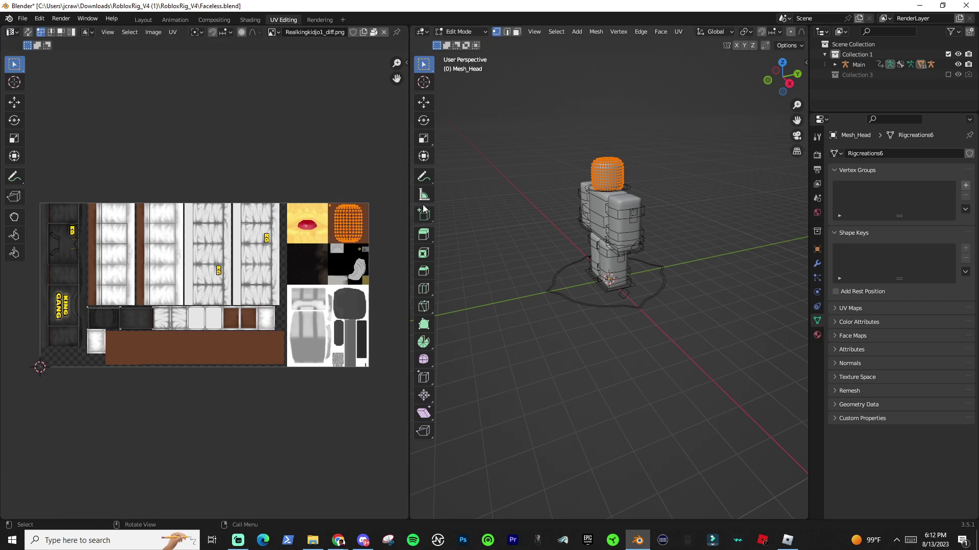
pyautogui.press('s')
pyautogui.moveTo(351, 223); pyautogui.dragTo(345, 207)
pyautogui.press('s')
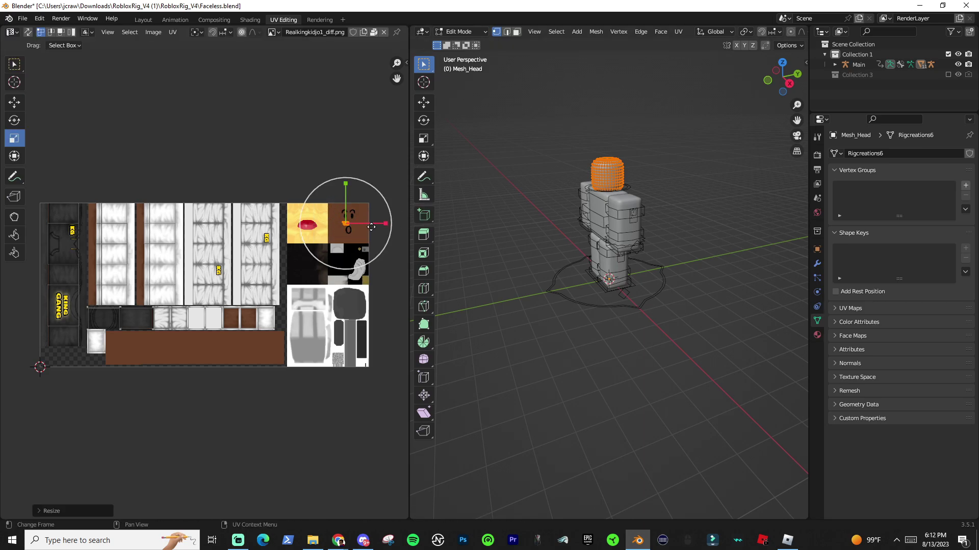
pyautogui.moveTo(347, 235); pyautogui.dragTo(299, 304)
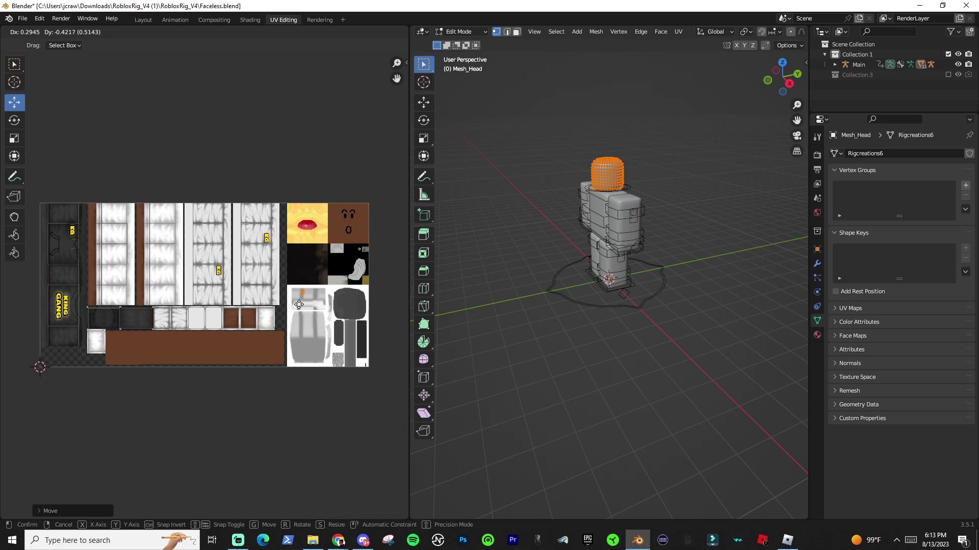
pyautogui.click(197, 351)
pyautogui.click(264, 356)
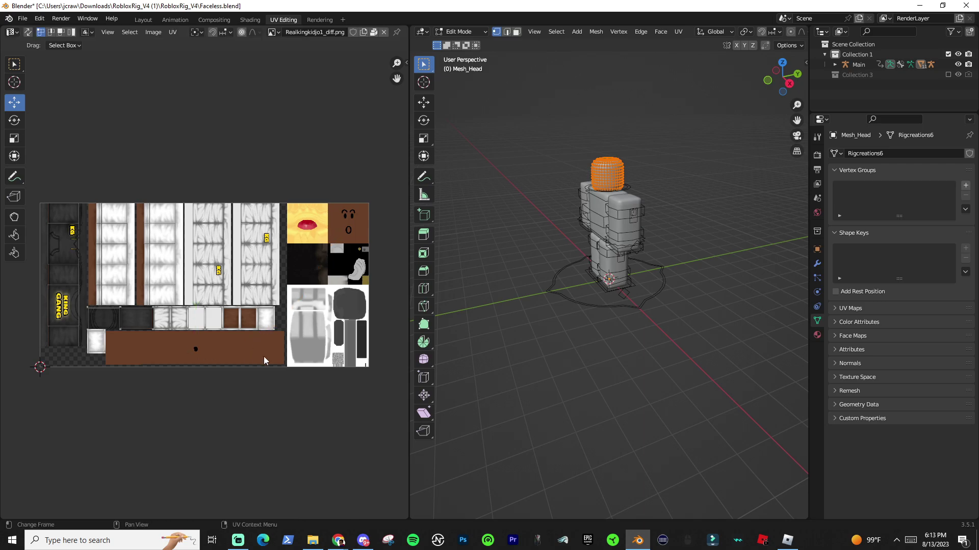
pyautogui.moveTo(622, 268); pyautogui.dragTo(500, 257, button='middle')
pyautogui.click(143, 20)
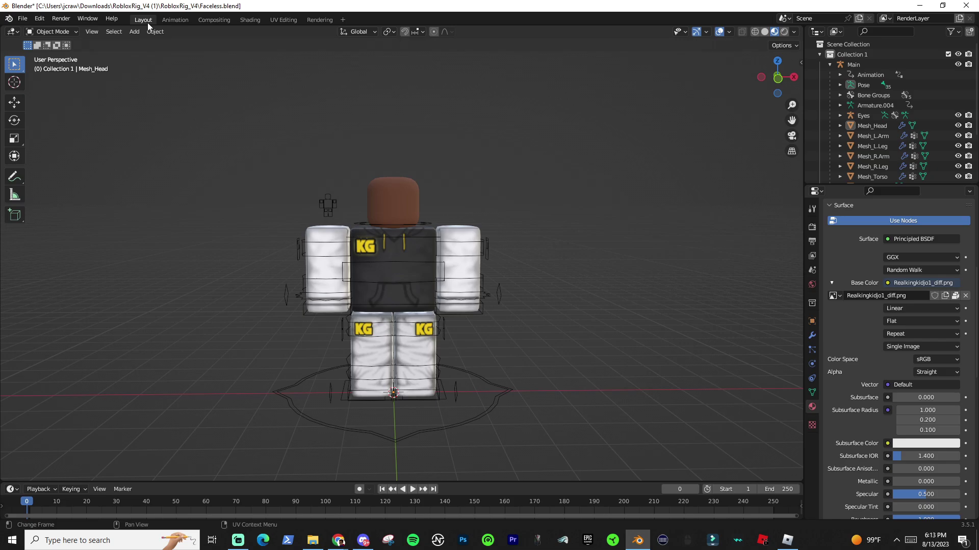
# - Import the accessories model Subscribe Again.obj from the blender folder
pyautogui.scroll(-1, 522, 154)
pyautogui.moveTo(517, 152); pyautogui.dragTo(522, 154, button='middle')
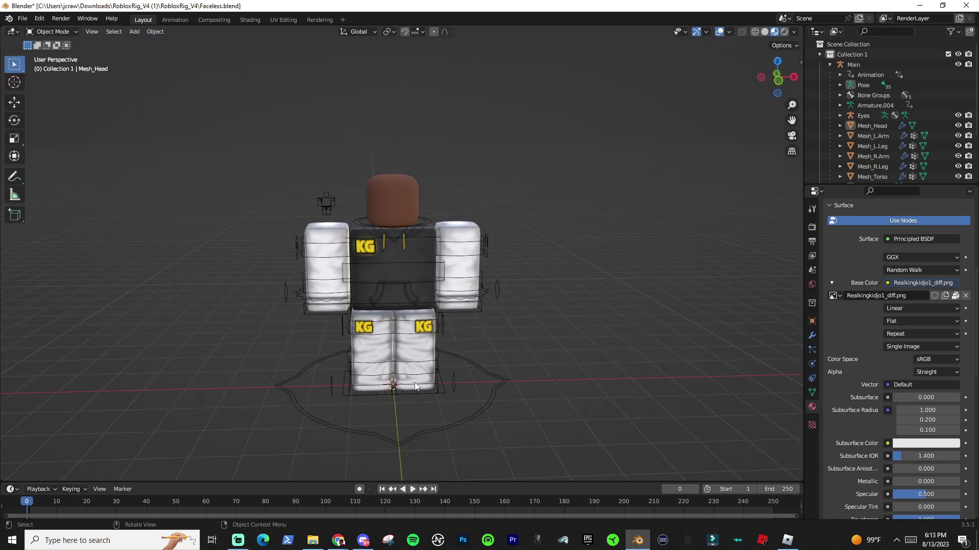
pyautogui.scroll(-3, 404, 240)
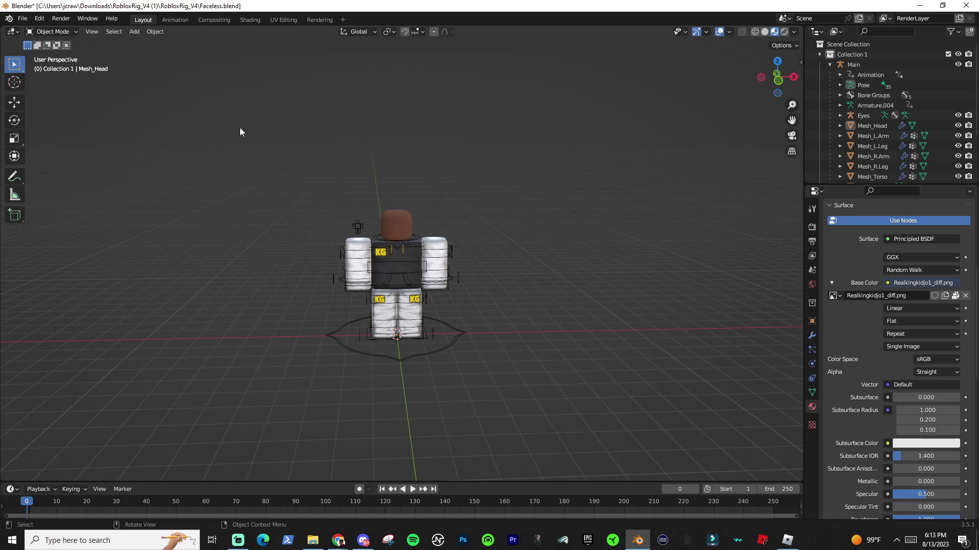
pyautogui.click(22, 20)
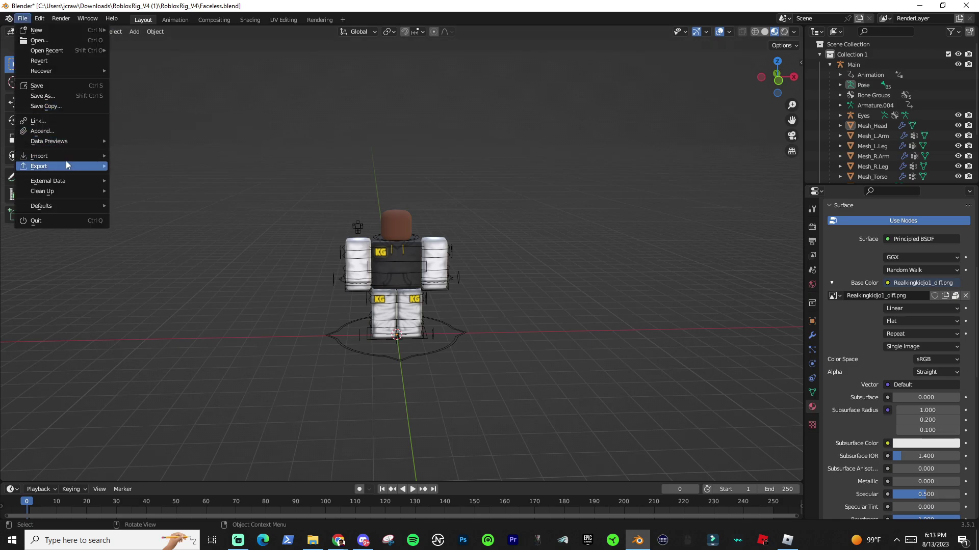
pyautogui.moveTo(64, 160)
pyautogui.click(185, 278)
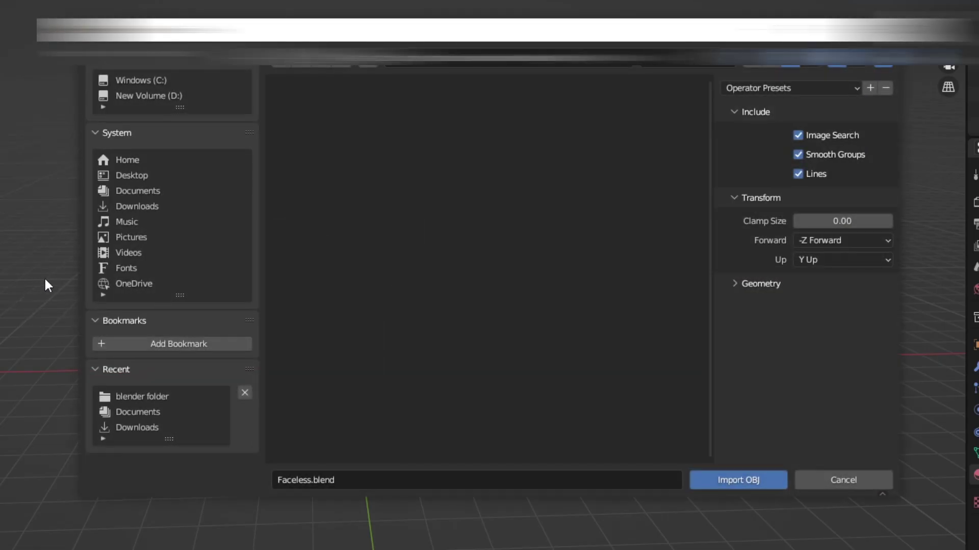
pyautogui.click(141, 396)
pyautogui.click(545, 159)
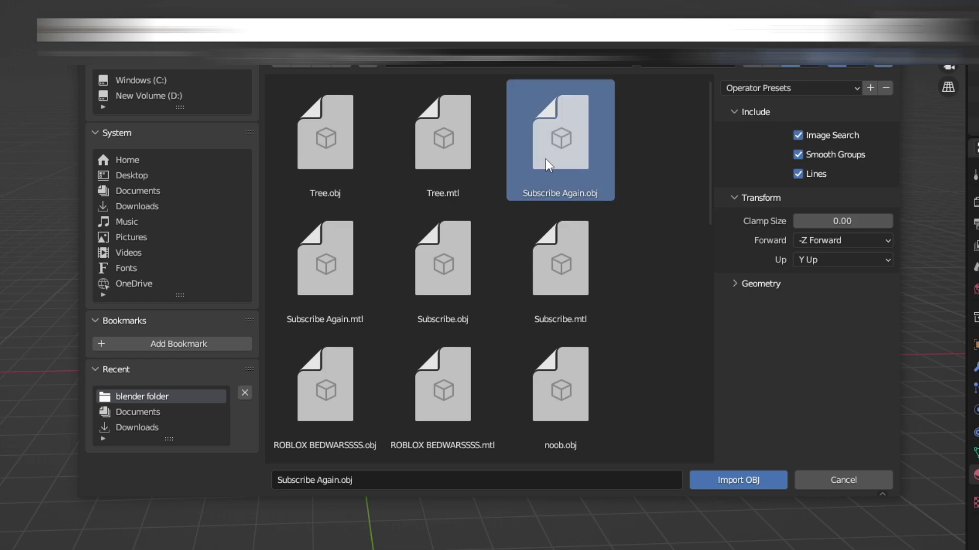
pyautogui.click(730, 479)
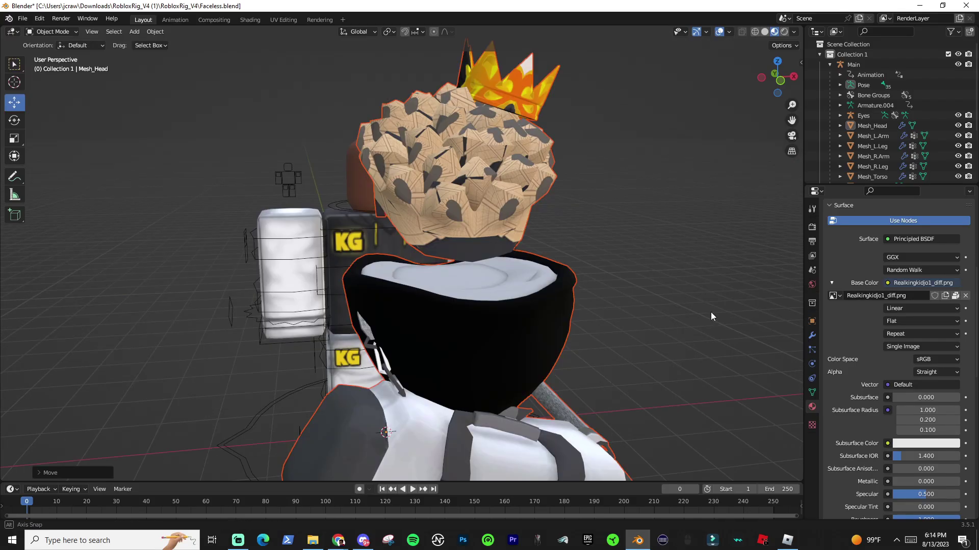
# - Rotate and fit the imported accessories onto the character's head and torso
pyautogui.moveTo(710, 312); pyautogui.dragTo(724, 314, button='middle')
pyautogui.scroll(-3, 650, 272)
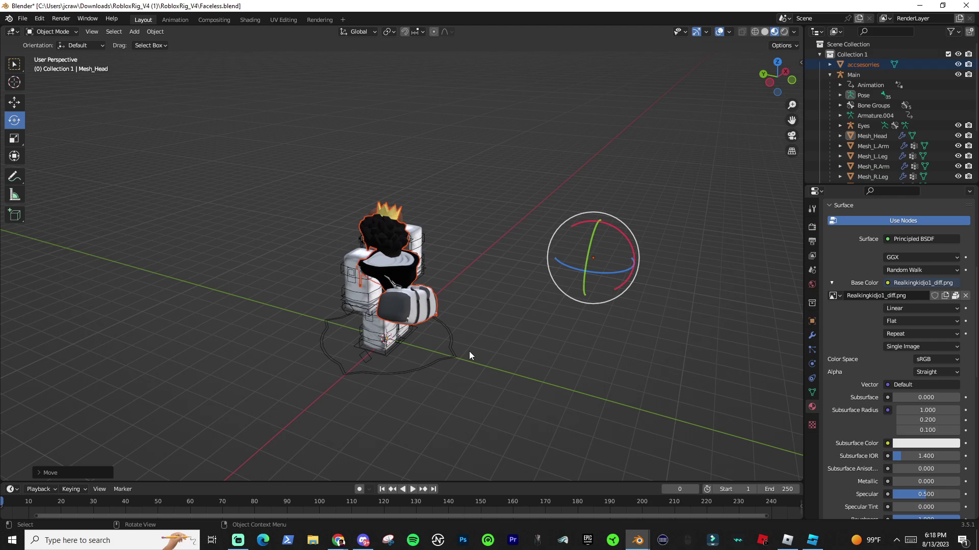
pyautogui.moveTo(469, 352); pyautogui.dragTo(395, 310, button='middle')
pyautogui.scroll(-2, 403, 311)
pyautogui.moveTo(661, 362); pyautogui.dragTo(672, 292)
pyautogui.moveTo(671, 292); pyautogui.dragTo(653, 304, button='middle')
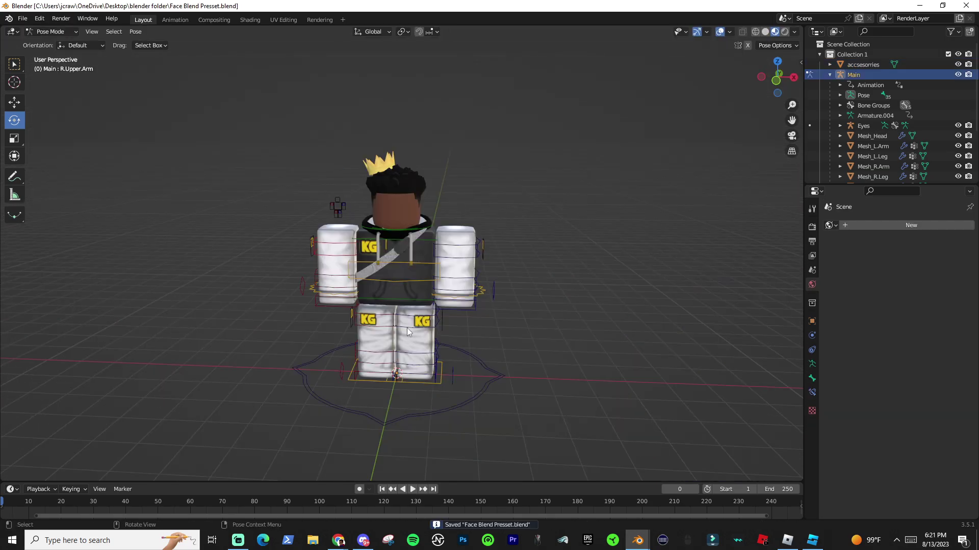
# - Pose the character's right arm by rotating its arm bones outward and upward
pyautogui.scroll(1, 407, 328)
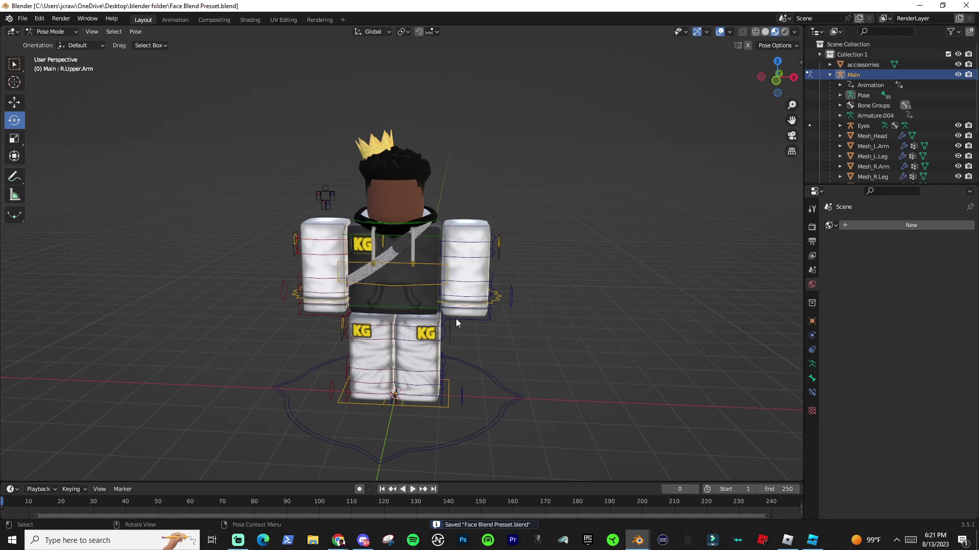
pyautogui.moveTo(479, 320); pyautogui.dragTo(496, 318, button='middle')
pyautogui.click(344, 245)
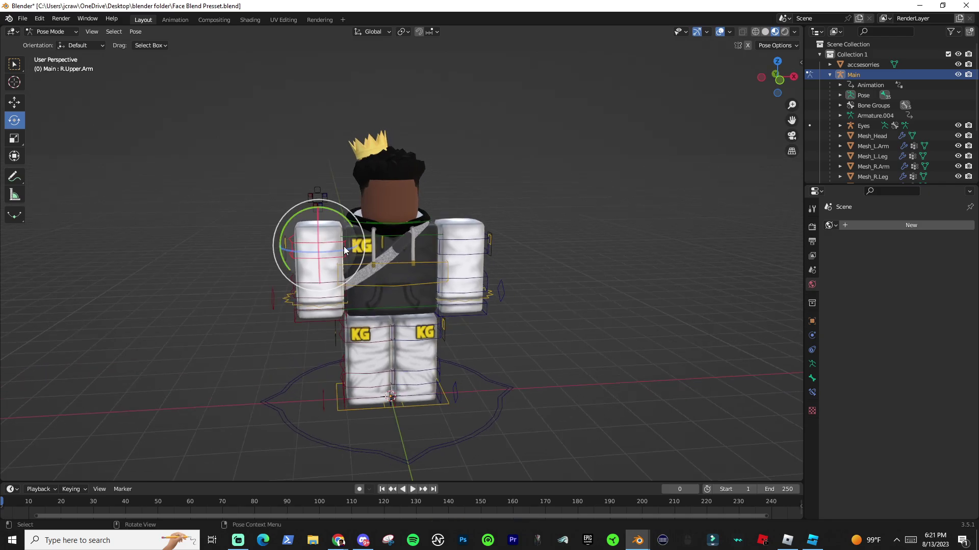
pyautogui.scroll(2, 374, 261)
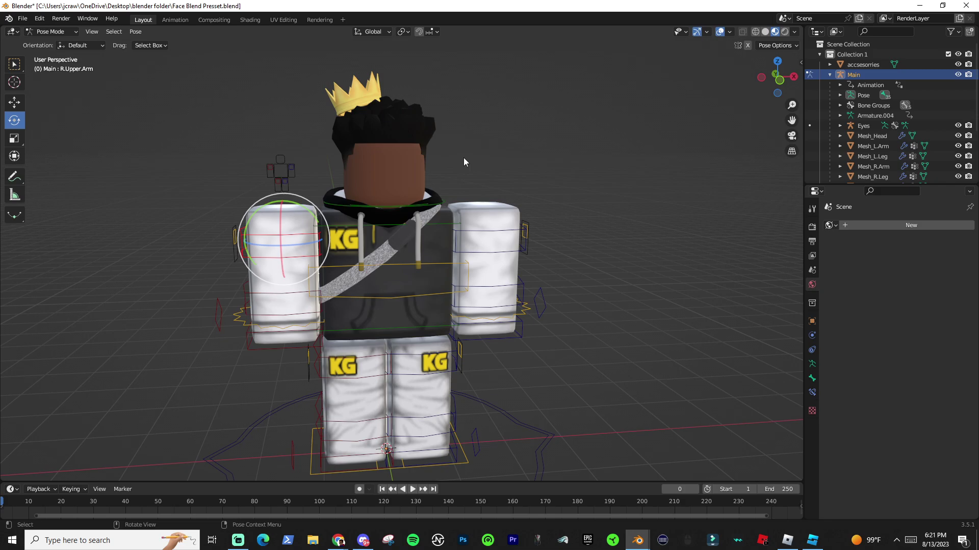
pyautogui.moveTo(304, 245); pyautogui.dragTo(240, 214)
pyautogui.moveTo(239, 214); pyautogui.dragTo(239, 239, button='middle')
pyautogui.moveTo(230, 199); pyautogui.dragTo(209, 209)
# - Clear the parent of the crown and hair accessory, and add the head to the selection
pyautogui.click(390, 162)
pyautogui.click(390, 162)
pyautogui.click(357, 130)
pyautogui.hotkey('alt', 'p')
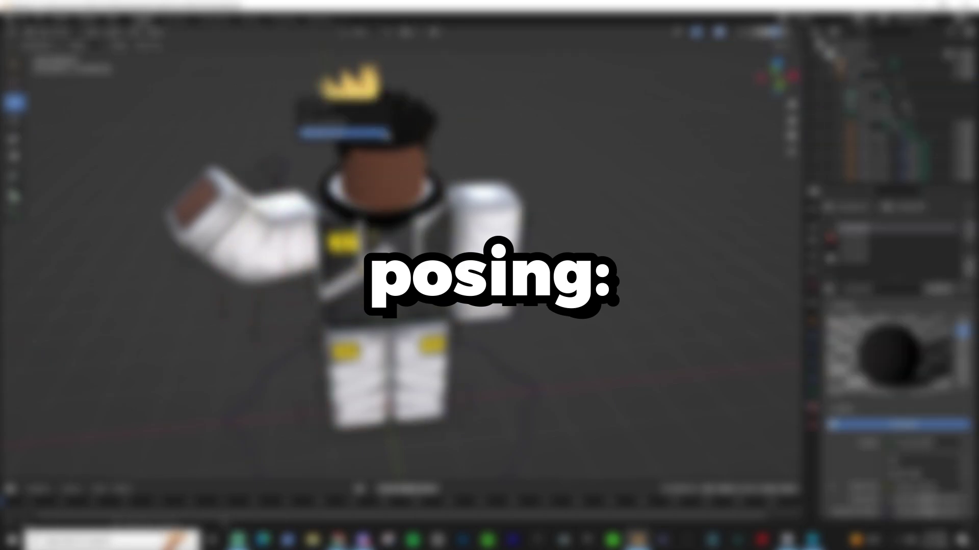
pyautogui.click(352, 132)
pyautogui.keyDown('shift'); pyautogui.click(421, 163); pyautogui.keyUp('shift')
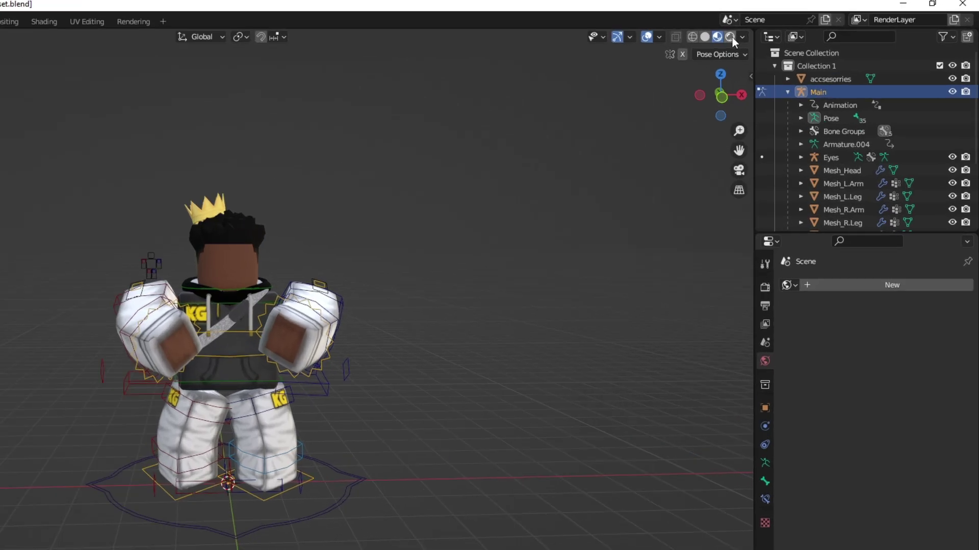
# - Show the scene in rendered shading, add a new world and set its background strength to 21.5
pyautogui.click(784, 32)
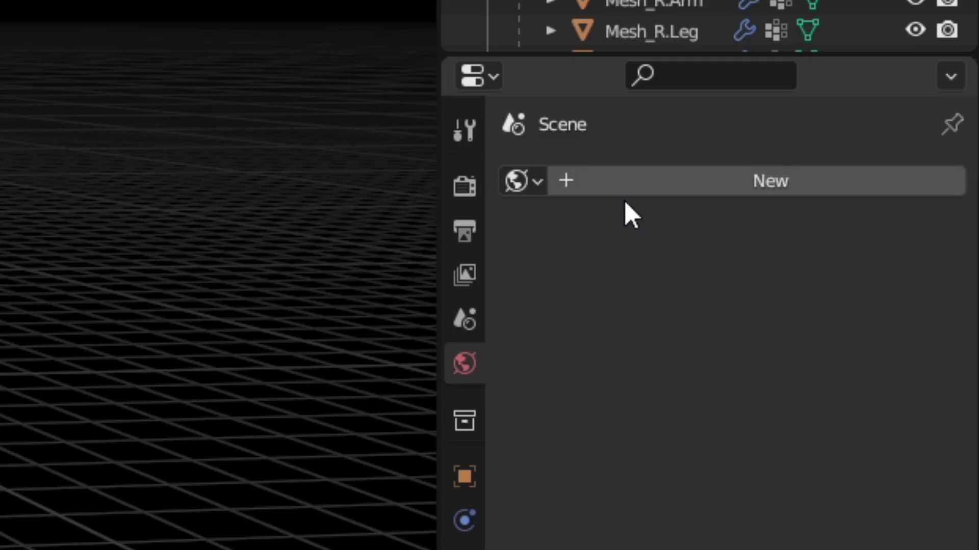
pyautogui.click(863, 229)
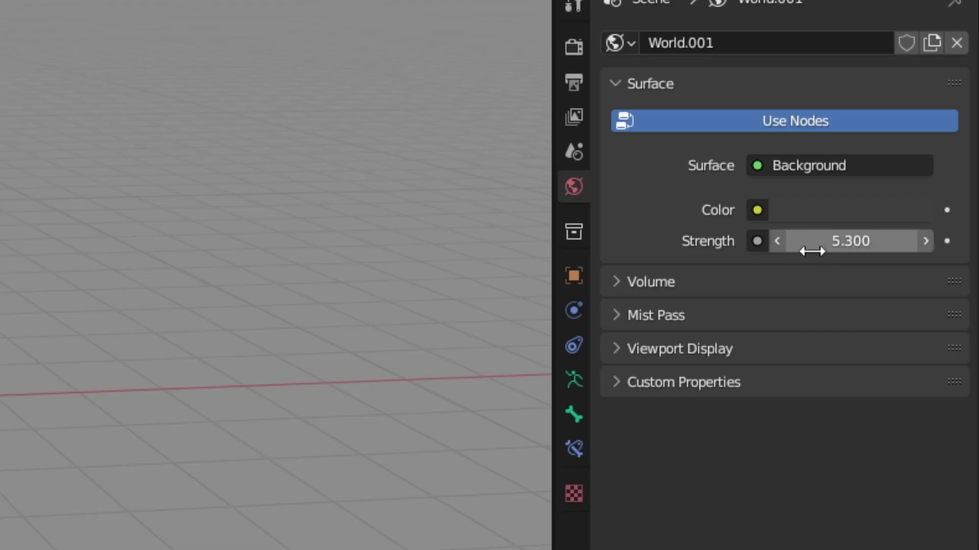
pyautogui.moveTo(814, 251); pyautogui.dragTo(968, 242)
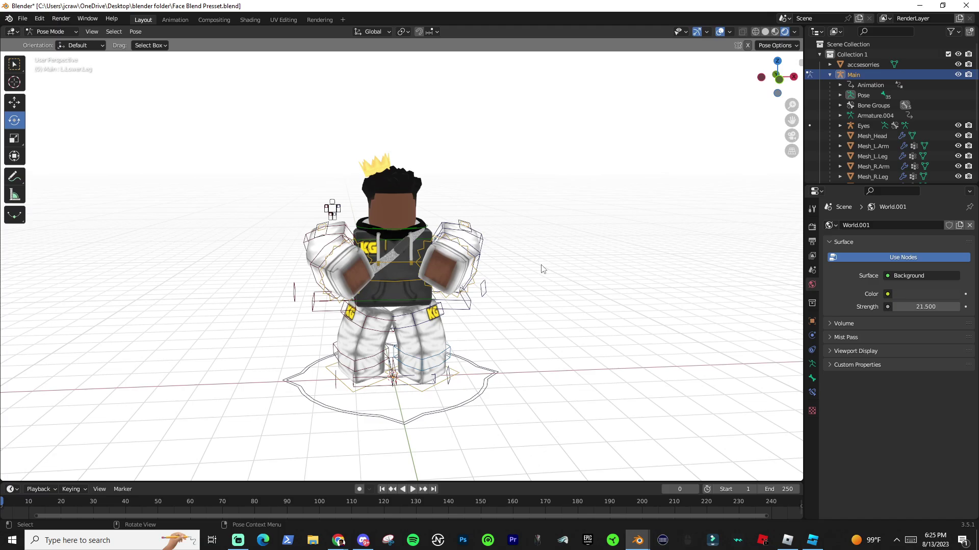
# - Make the render background transparent in the Film settings
pyautogui.moveTo(543, 269); pyautogui.dragTo(306, 239, button='middle')
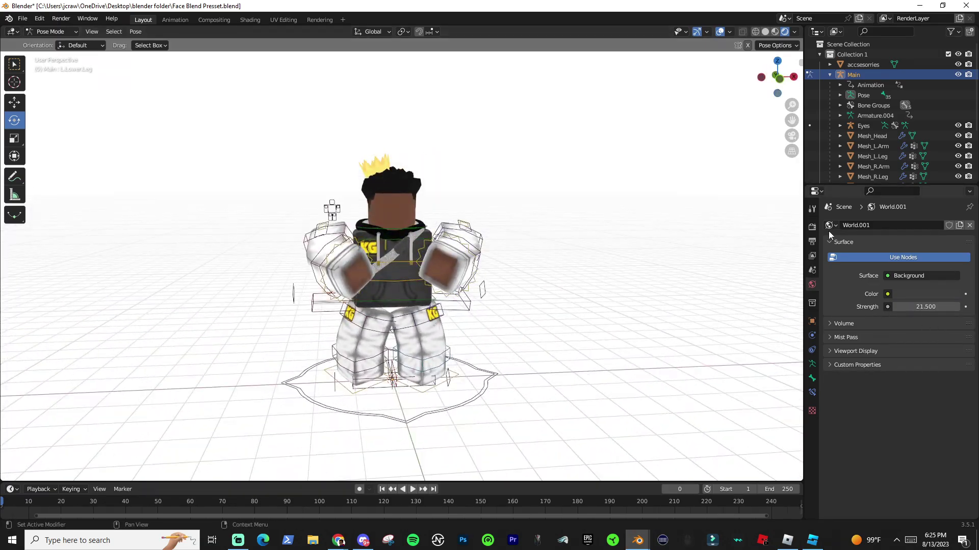
pyautogui.click(812, 227)
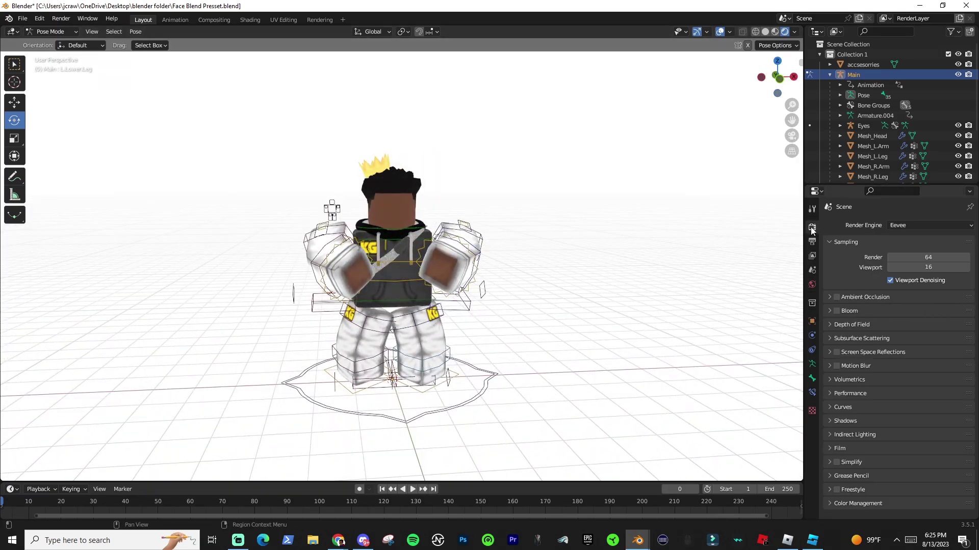
pyautogui.click(831, 448)
pyautogui.click(904, 474)
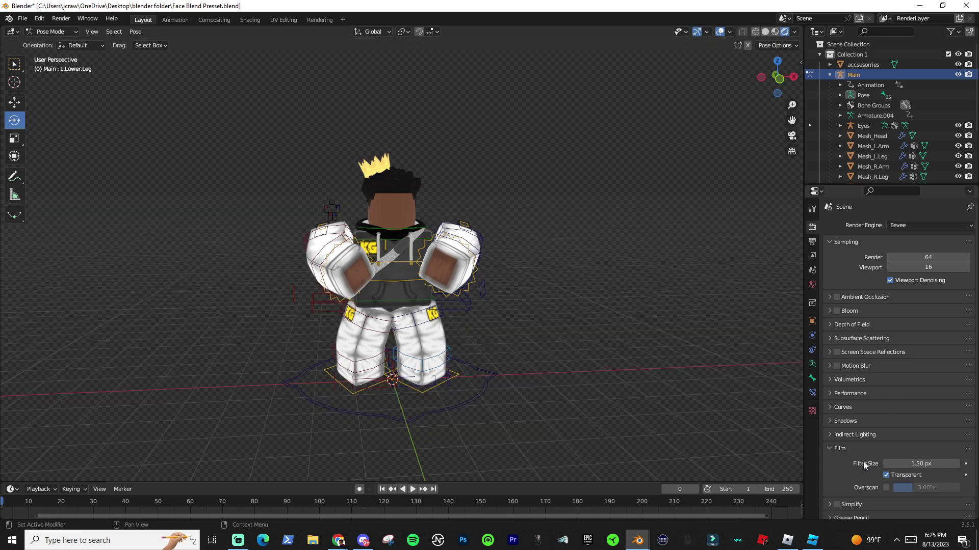
# - Try to render an image of the posed character
pyautogui.moveTo(651, 385); pyautogui.dragTo(617, 381, button='middle')
pyautogui.moveTo(550, 328); pyautogui.dragTo(574, 330, button='middle')
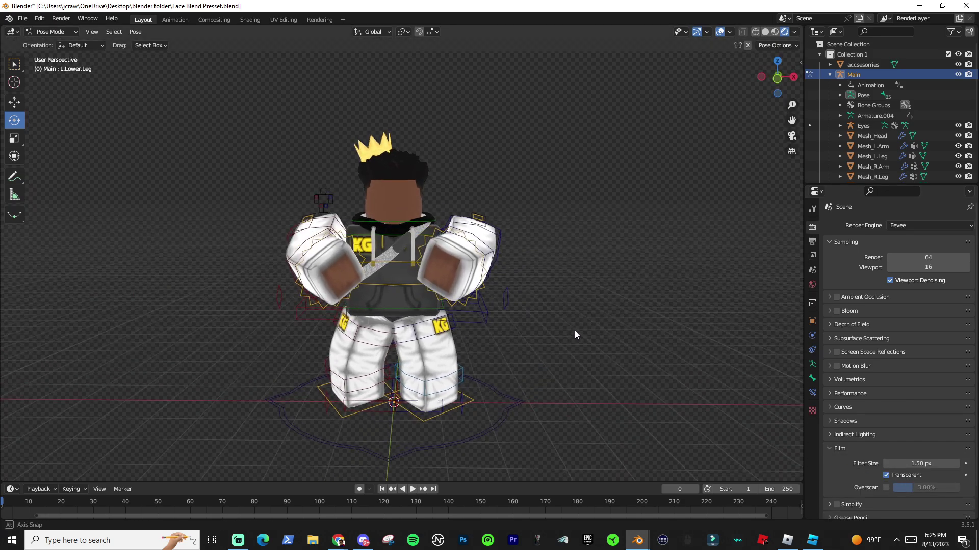
pyautogui.press('F12')
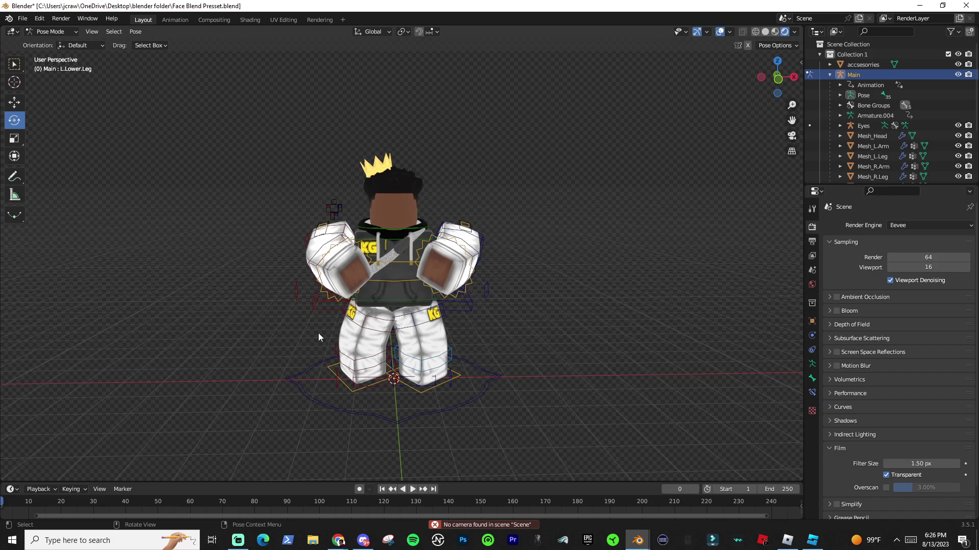
# - Add a camera to the scene and look through it
pyautogui.press('shift')
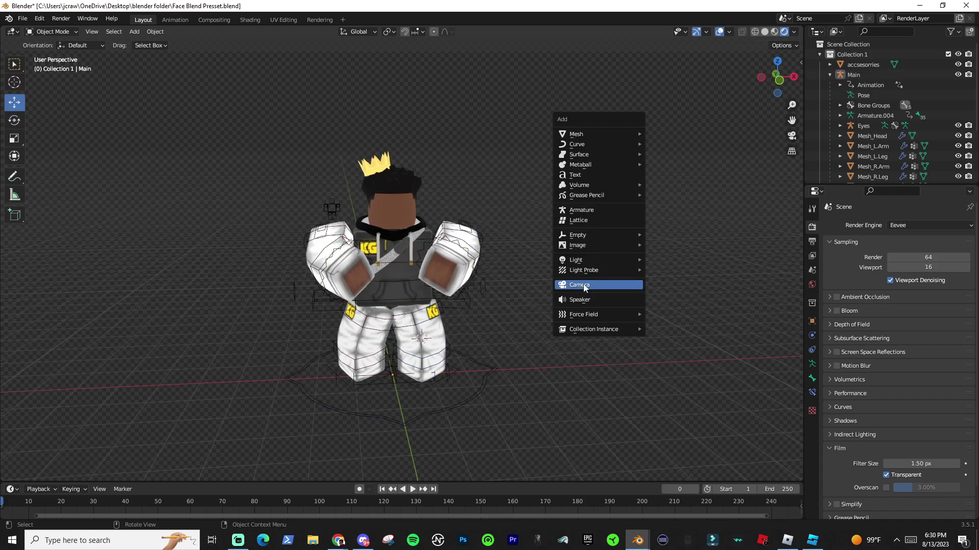
pyautogui.click(582, 285)
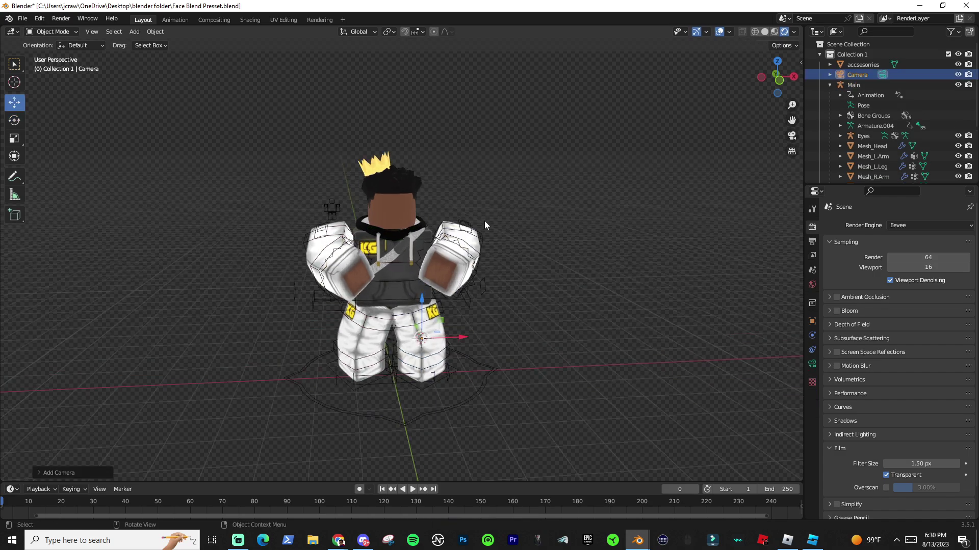
pyautogui.press('KP_0')
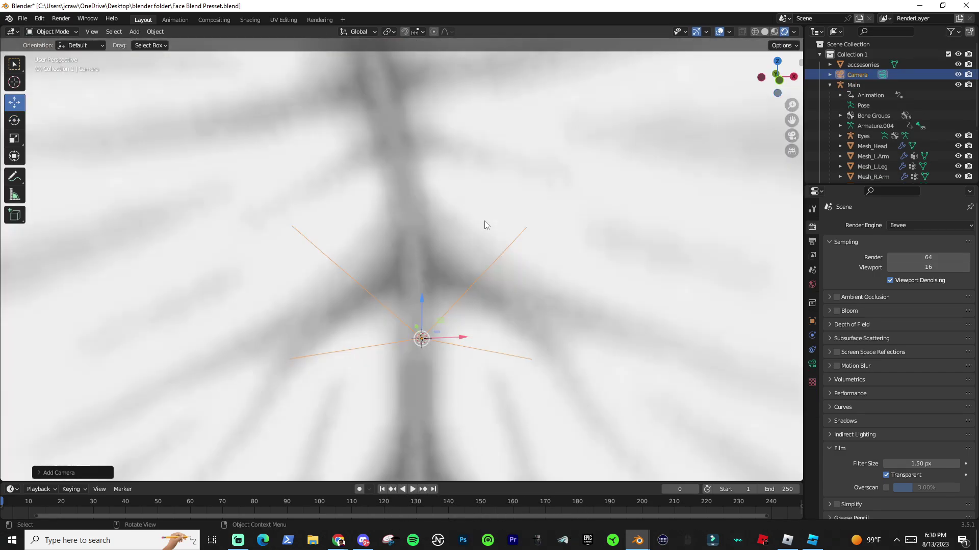
# - Use Walk Navigation to move the camera back and sideways until the whole character is framed from the front
pyautogui.click(92, 32)
pyautogui.moveTo(137, 169)
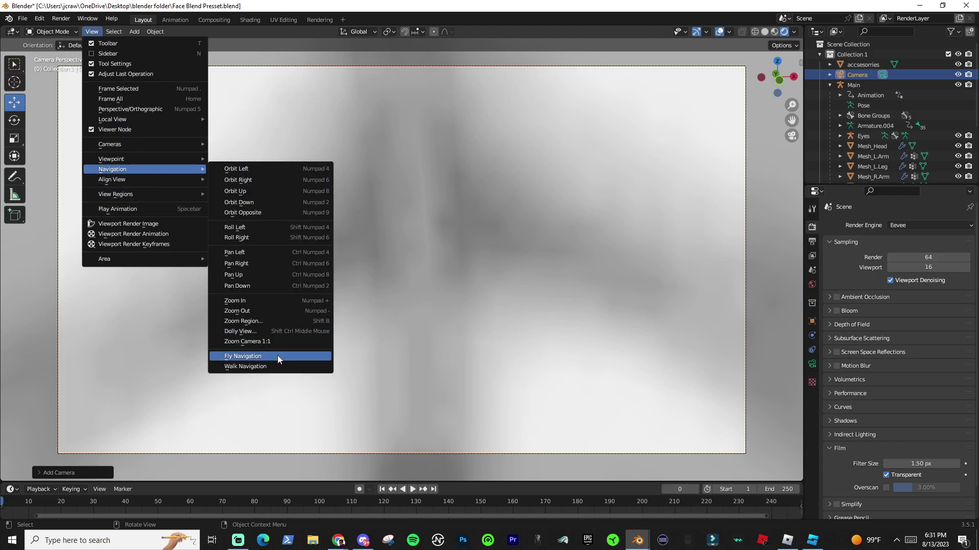
pyautogui.click(267, 367)
pyautogui.press('s')
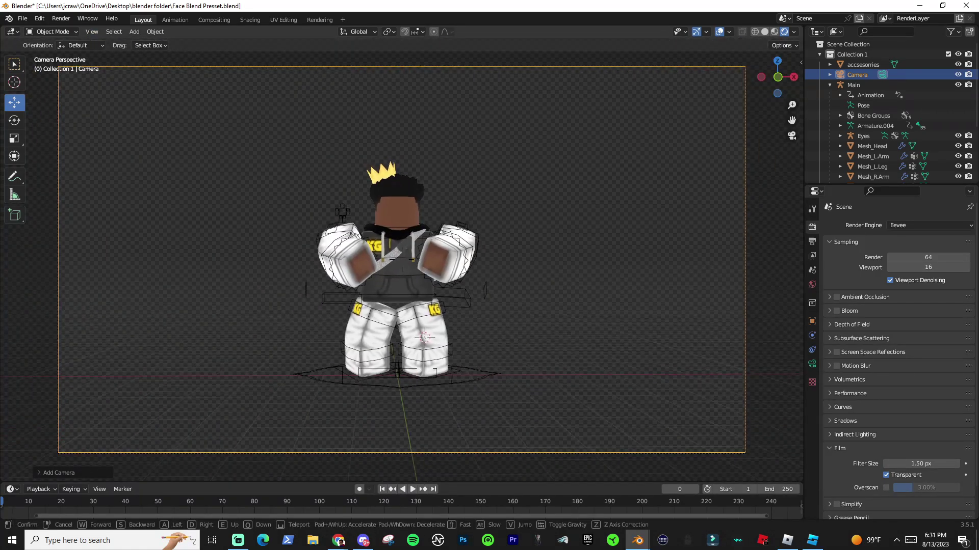
pyautogui.press('w')
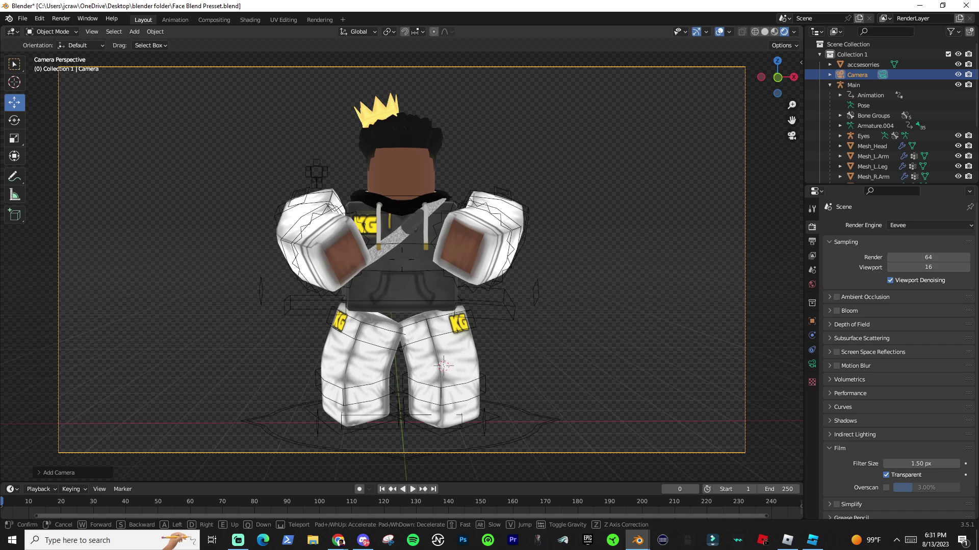
pyautogui.press('d')
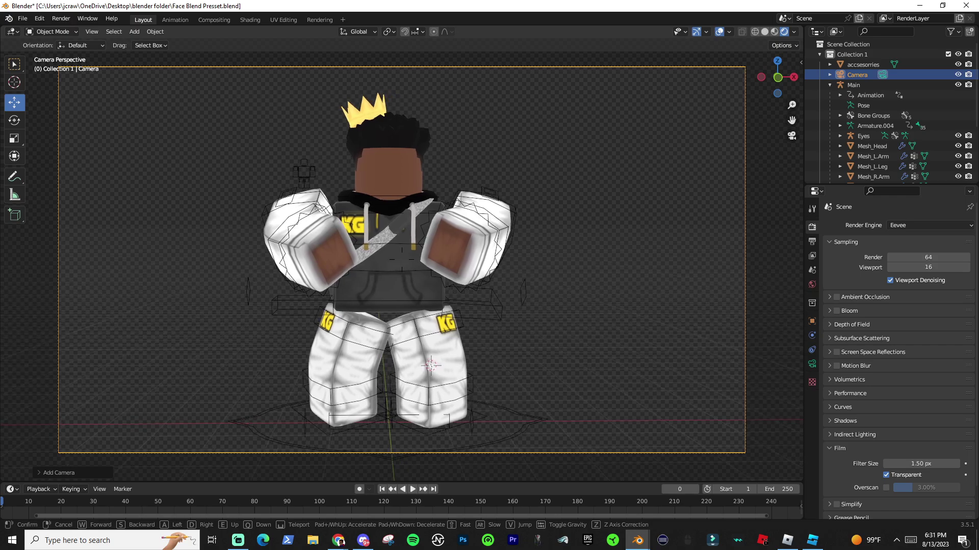
pyautogui.press('w')
pyautogui.press('a')
pyautogui.click(266, 366)
pyautogui.press('s')
pyautogui.click(519, 294)
# - Render the camera's view of the posed character as a still image
pyautogui.scroll(-3, 519, 295)
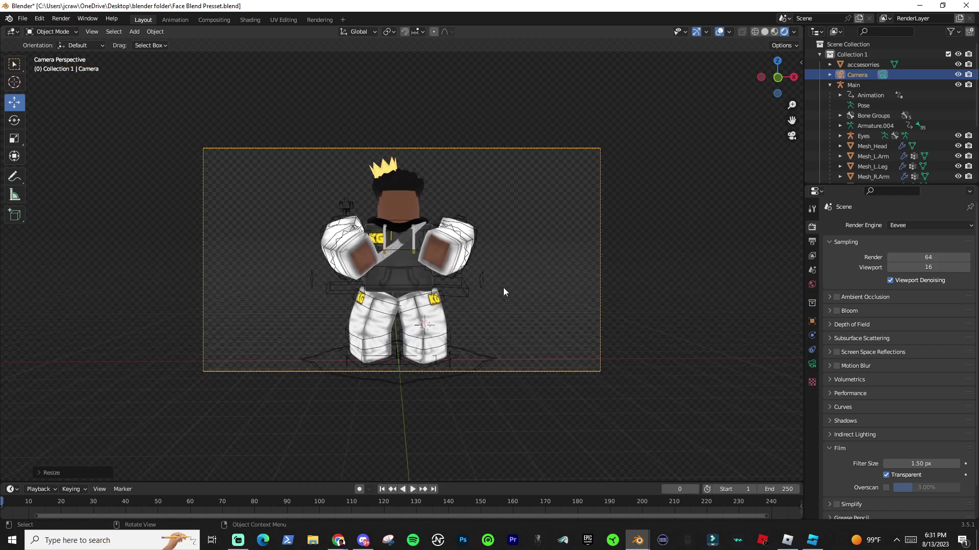
pyautogui.press('F12')
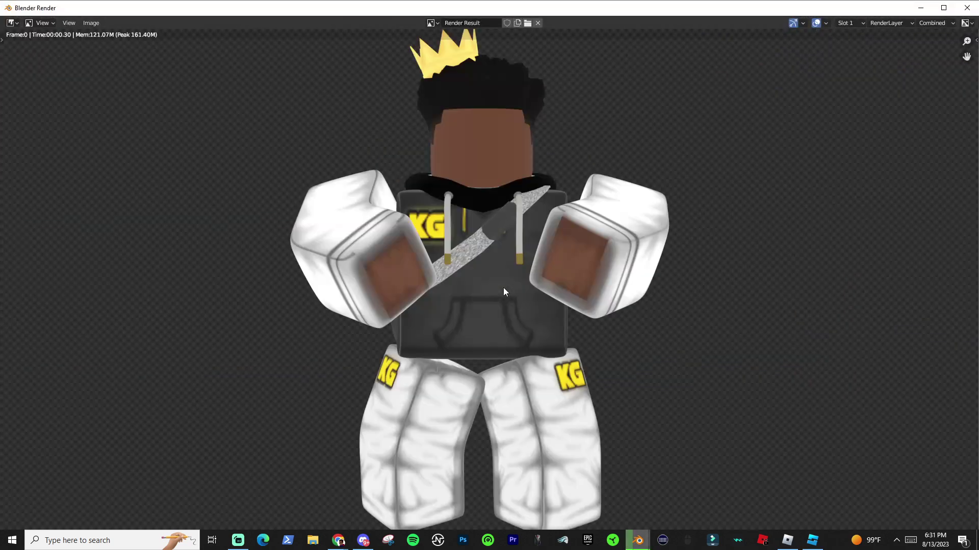
# - Save the render as a PNG with RGBA color and 8-bit depth under the name "subscribe for money"
pyautogui.click(90, 23)
pyautogui.click(102, 91)
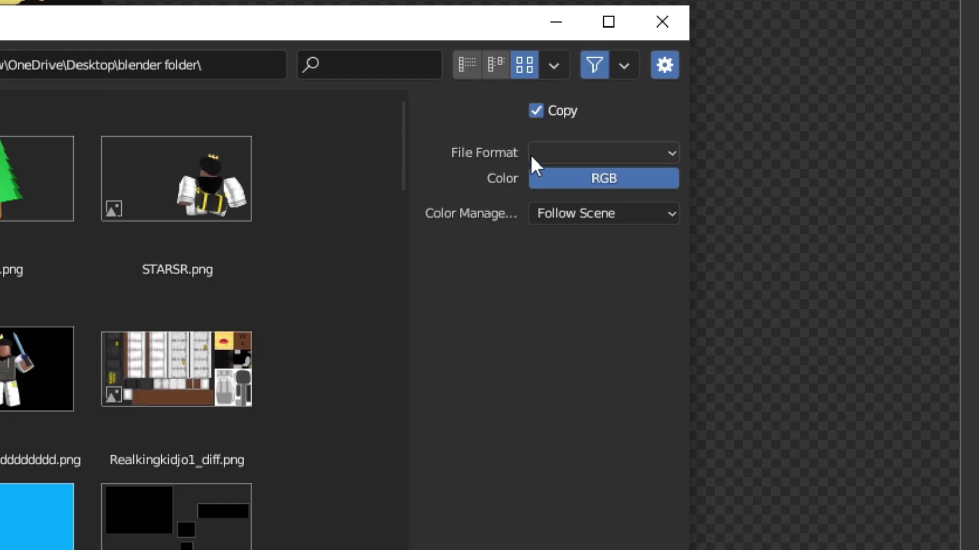
pyautogui.click(722, 172)
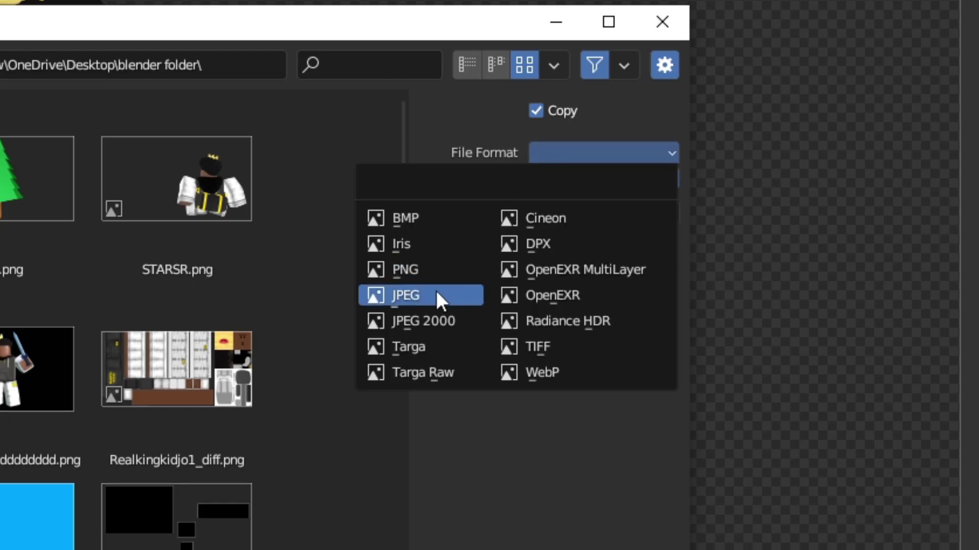
pyautogui.click(410, 269)
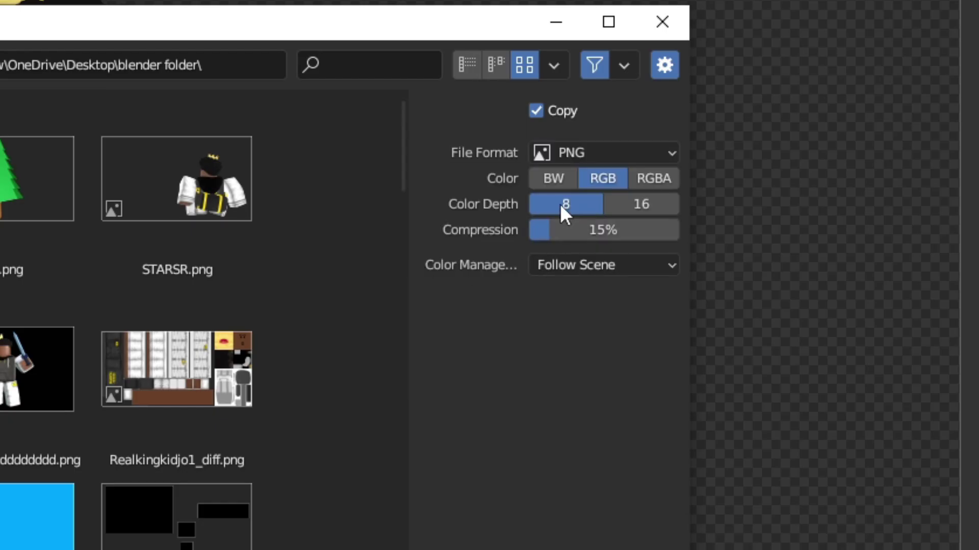
pyautogui.click(654, 183)
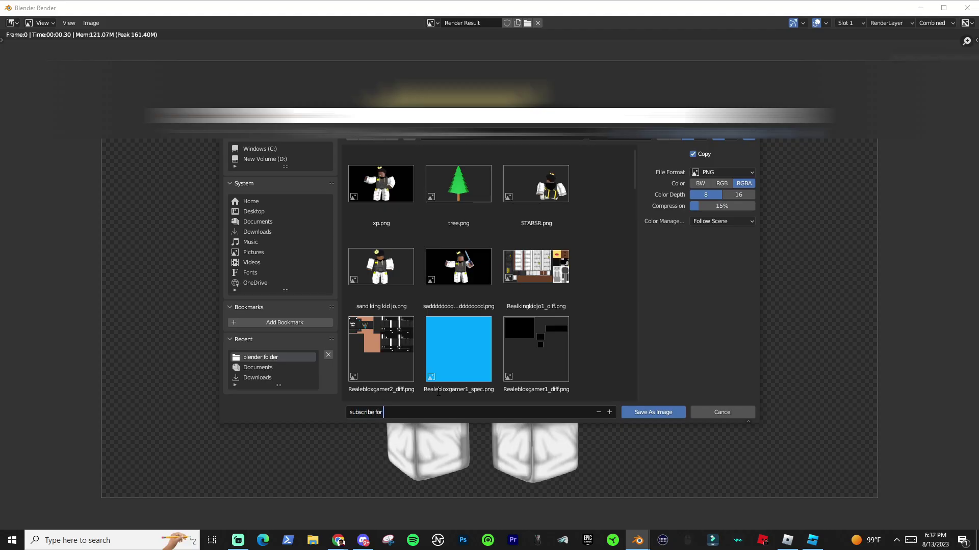
pyautogui.write('re')
pyautogui.press('Return')
pyautogui.click(652, 412)
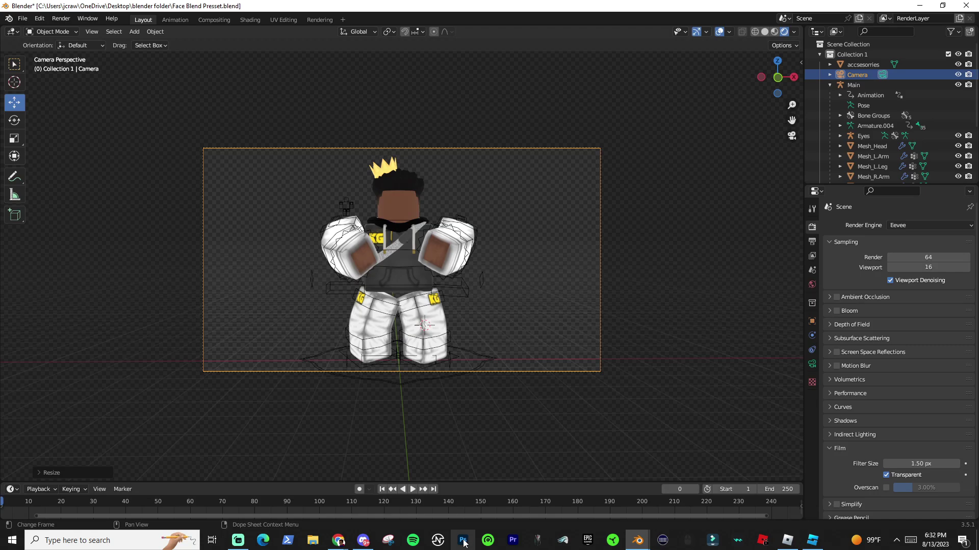
# - Switch to Photoshop and create a new 1280 x 720 pixel document at 72 pixels/inch
pyautogui.click(463, 541)
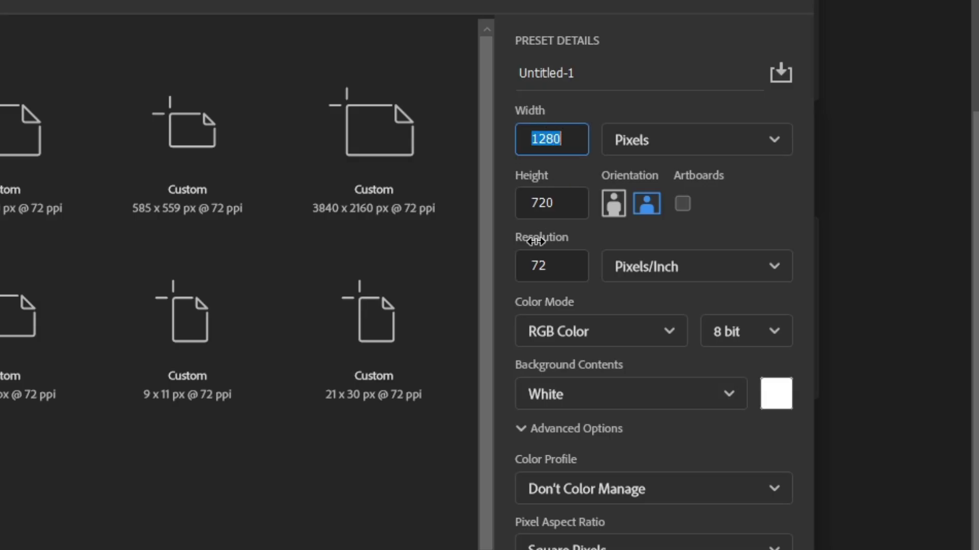
pyautogui.moveTo(539, 203); pyautogui.dragTo(555, 202)
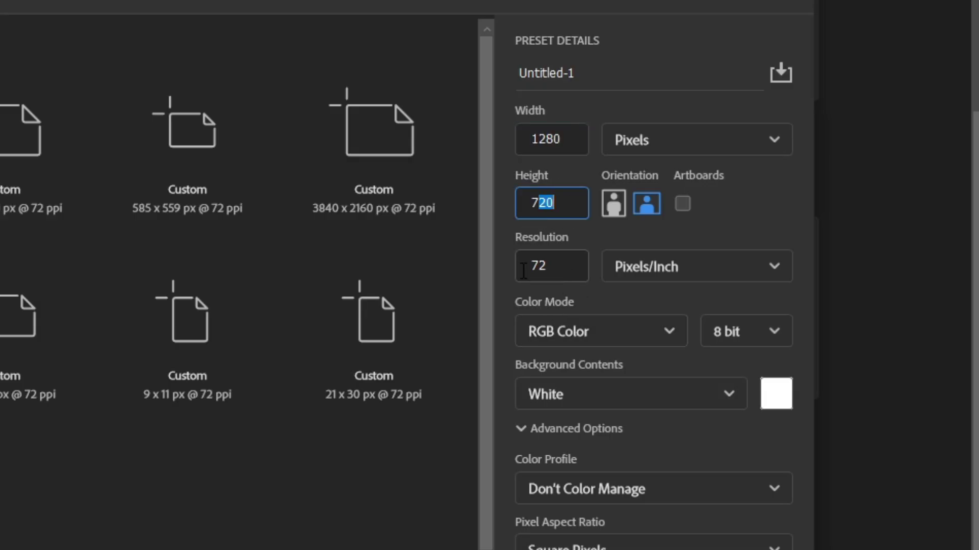
pyautogui.moveTo(523, 270); pyautogui.dragTo(550, 264)
pyautogui.click(823, 452)
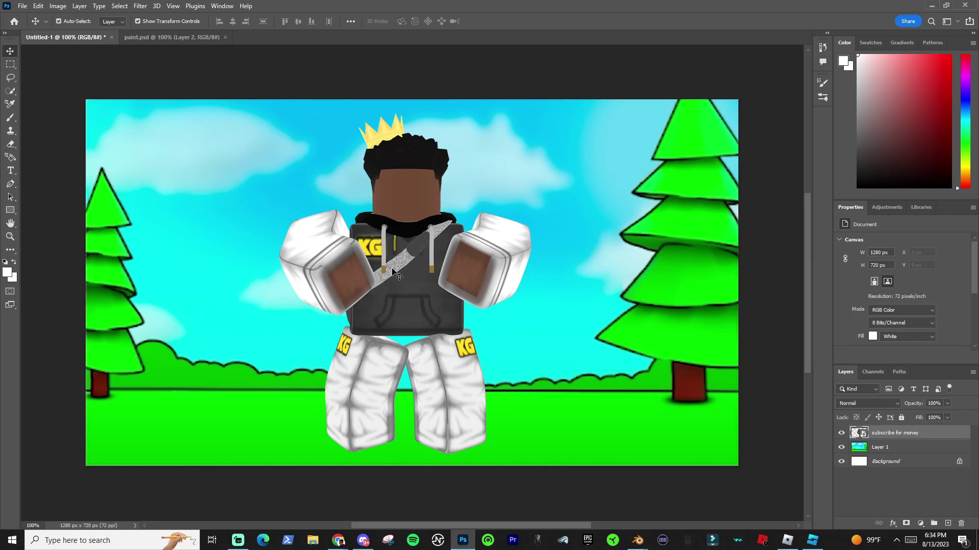
# - Enlarge the rendered character and place it on the left side of the canvas, letting the feet run past the lower edge
pyautogui.hotkey('ctrl', 't')
pyautogui.moveTo(405, 98); pyautogui.dragTo(268, 35)
pyautogui.scroll(-2, 325, 240)
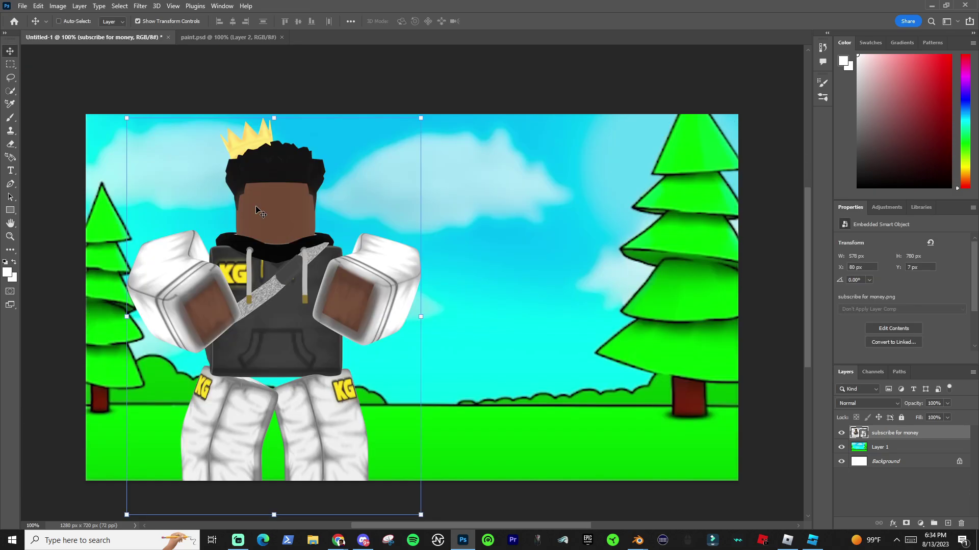
pyautogui.click(243, 538)
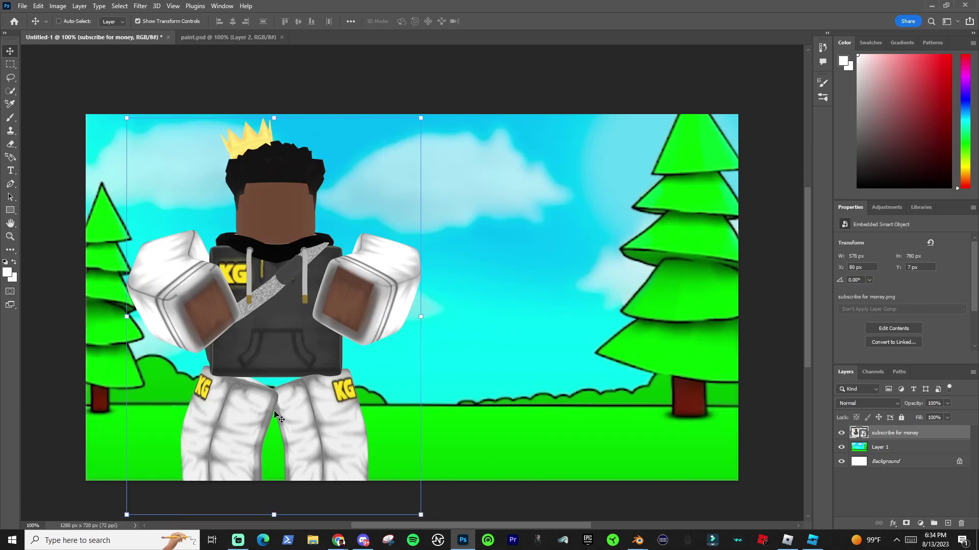
pyautogui.hotkey('ctrl', 't')
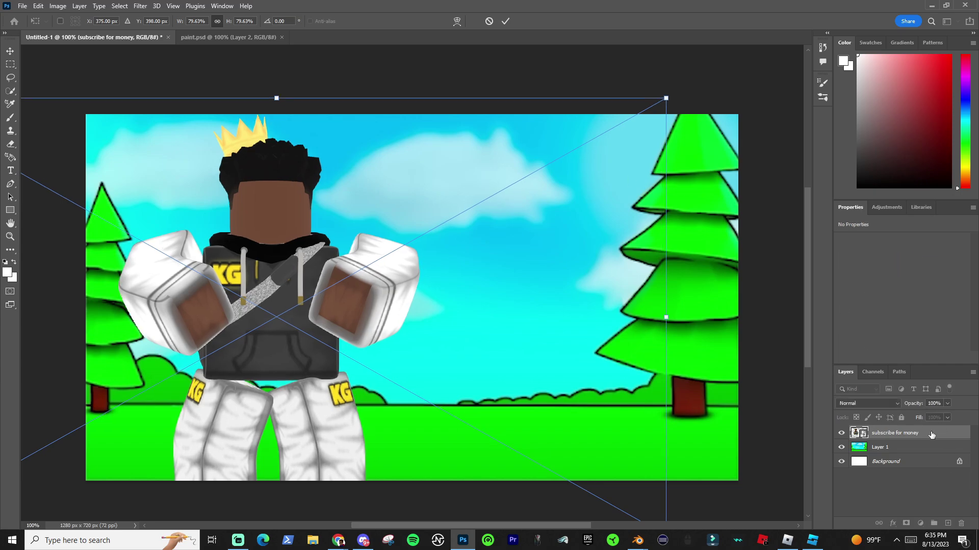
# - Give the character layer a black outside stroke and a second white outside stroke of 10 px
pyautogui.doubleClick(935, 434)
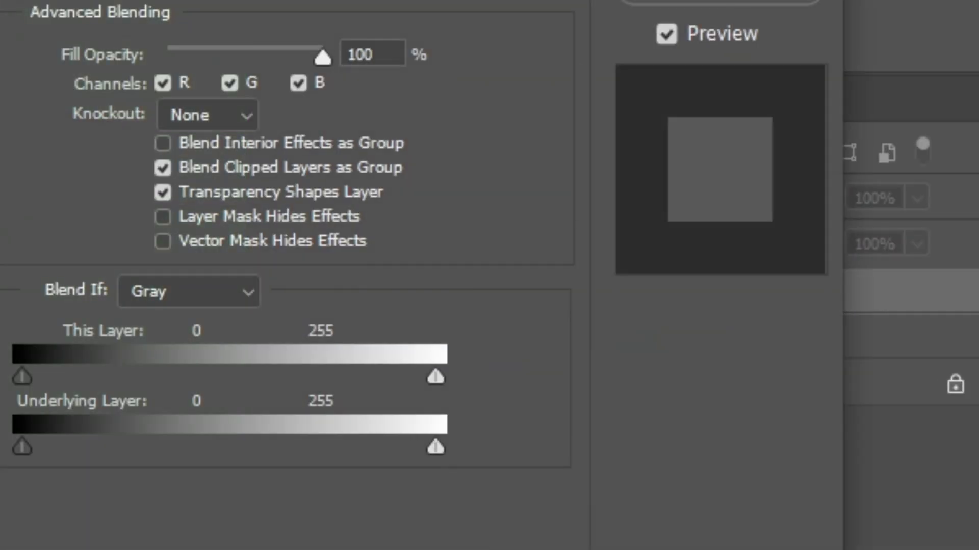
pyautogui.click(550, 367)
pyautogui.click(186, 247)
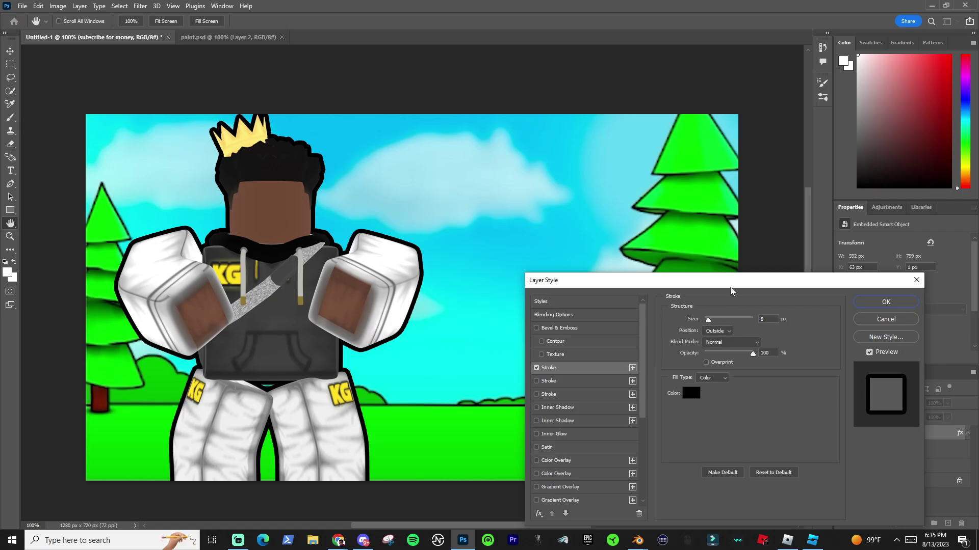
pyautogui.click(769, 320)
pyautogui.press('Down')
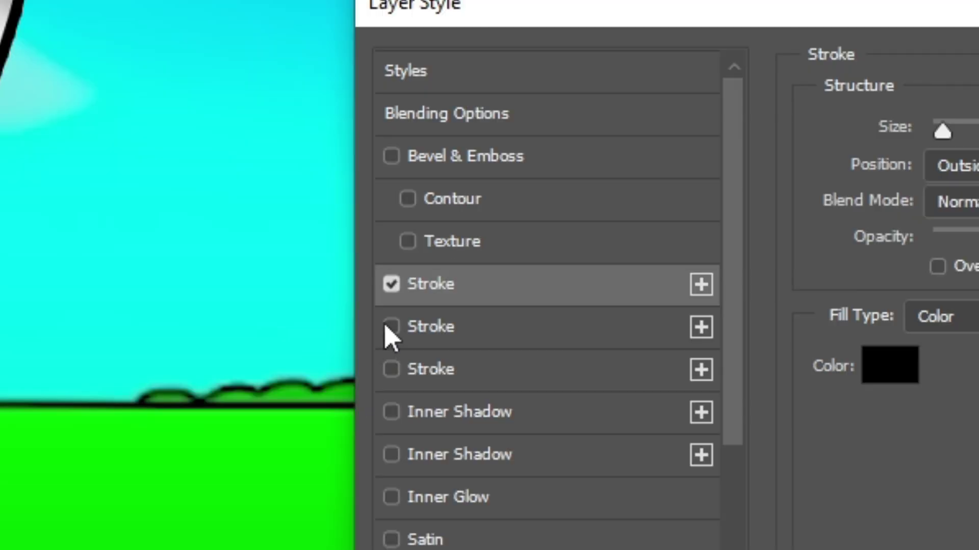
pyautogui.click(391, 327)
pyautogui.click(430, 324)
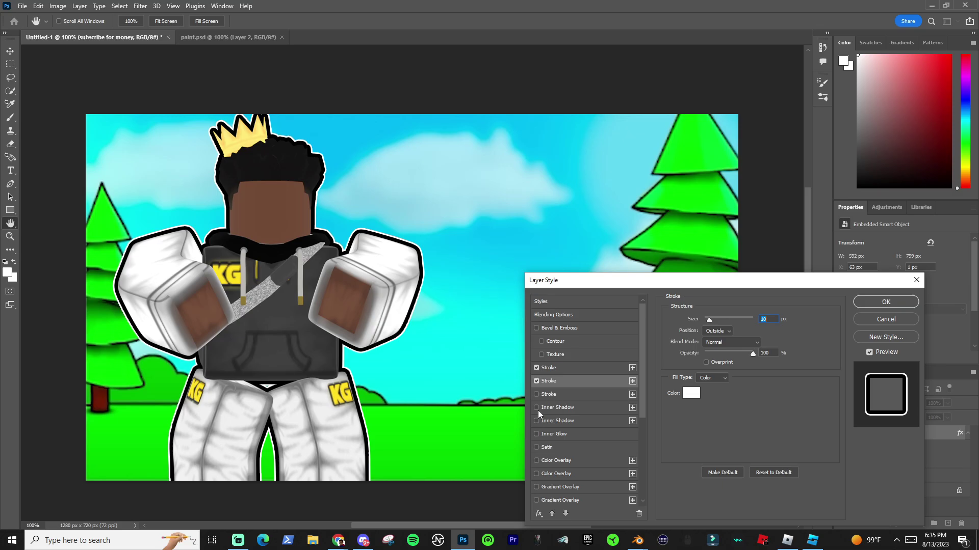
# - Add a white Inner Shadow with increased distance to the character layer and shift the character slightly left
pyautogui.click(546, 407)
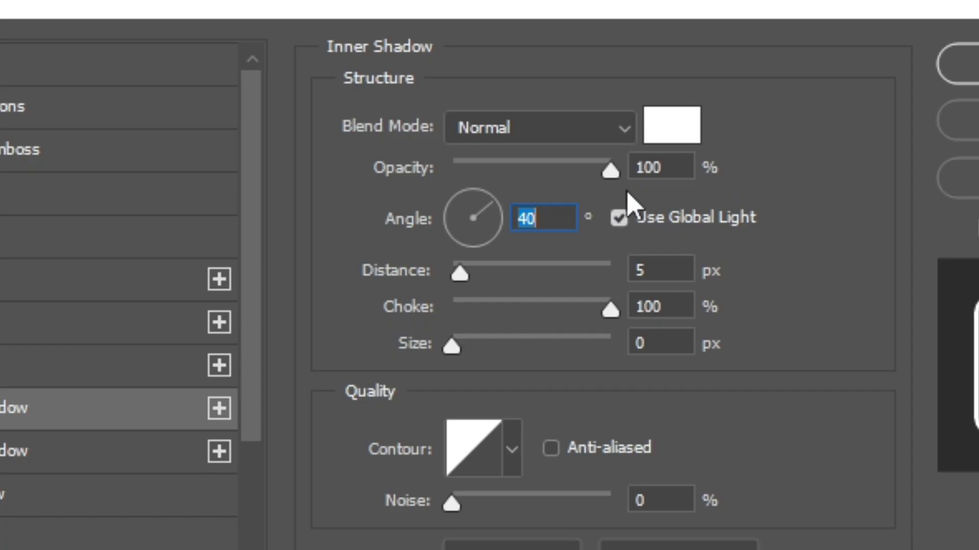
pyautogui.click(764, 365)
pyautogui.press('Up')
pyautogui.press('Up')
pyautogui.press('Up')
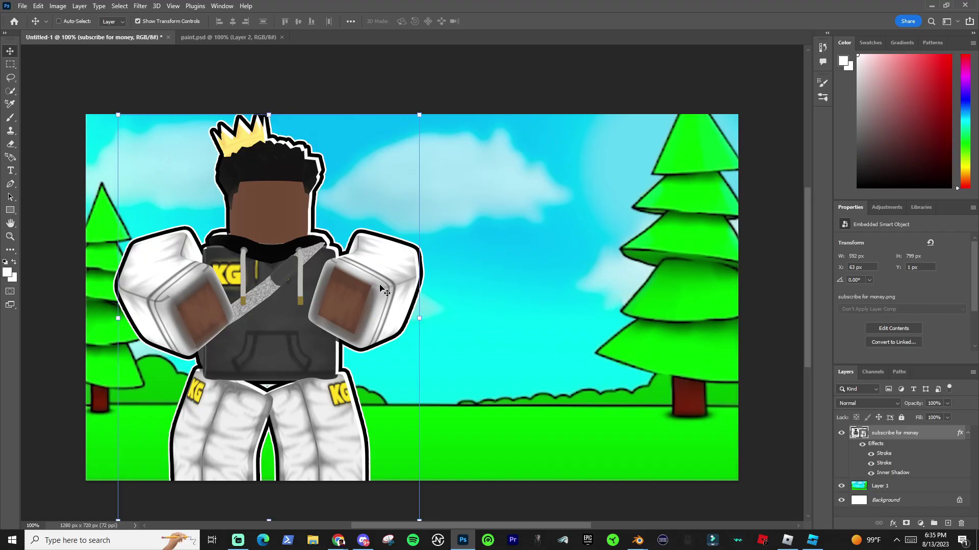
pyautogui.moveTo(305, 250); pyautogui.dragTo(297, 249)
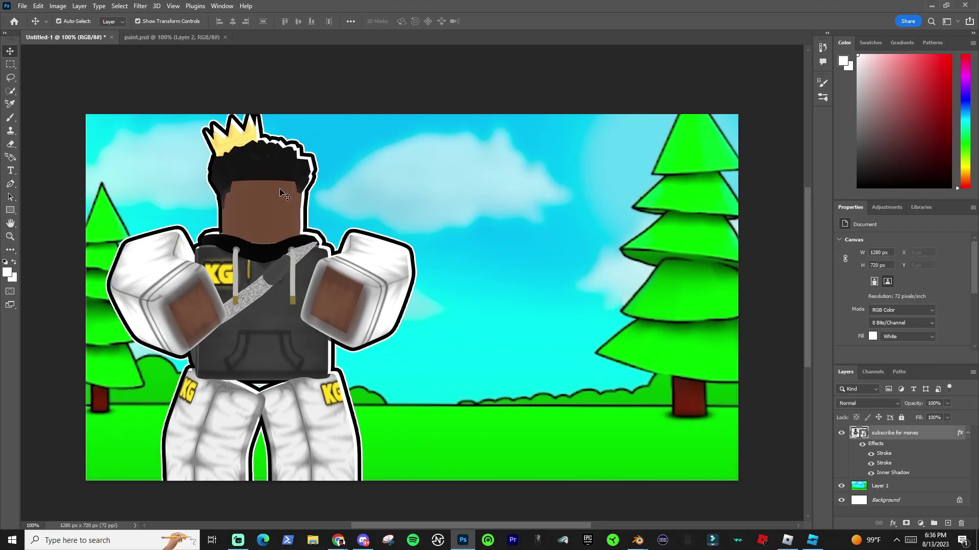
# - Apply the Camera Raw Filter to the character with vibrance +19, saturation +22, contrast -16 and exposure about +0.55
pyautogui.click(138, 9)
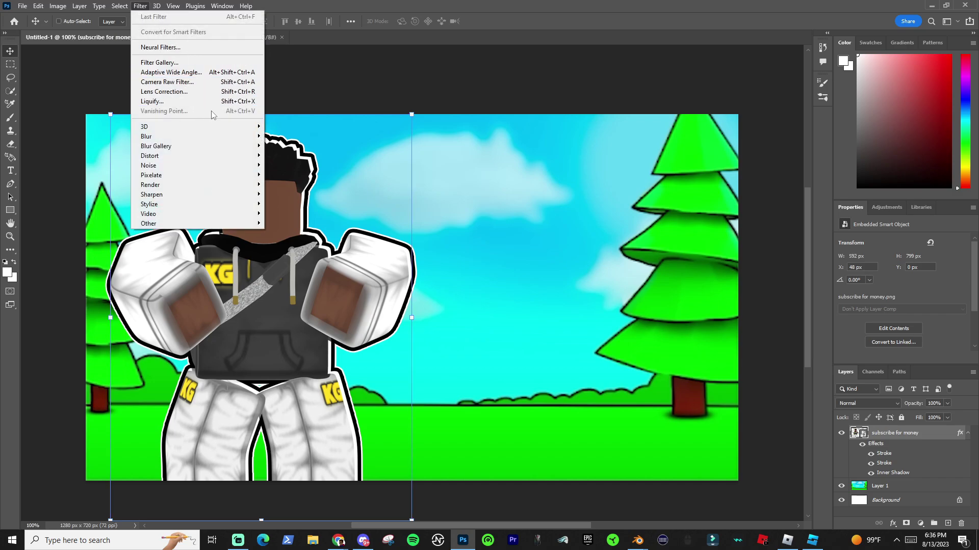
pyautogui.click(119, 2)
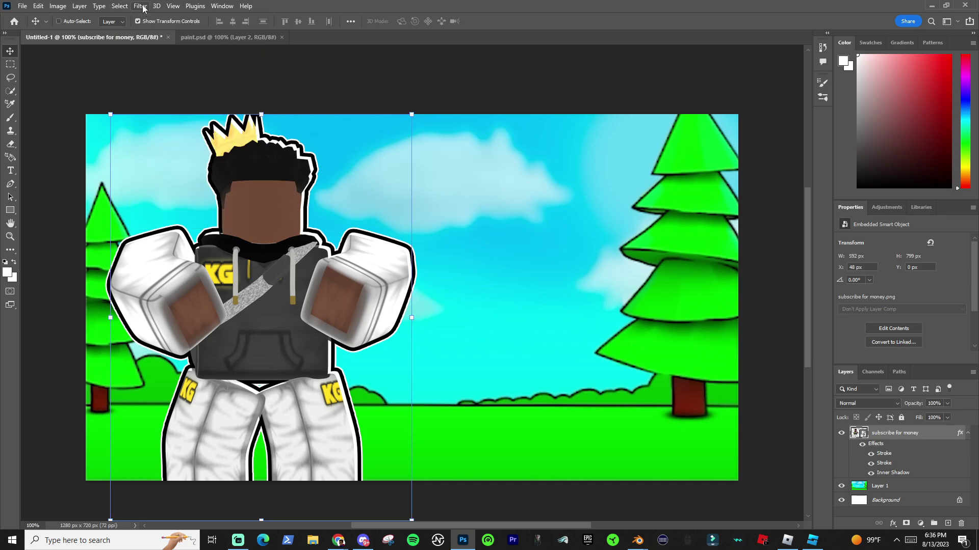
pyautogui.click(143, 9)
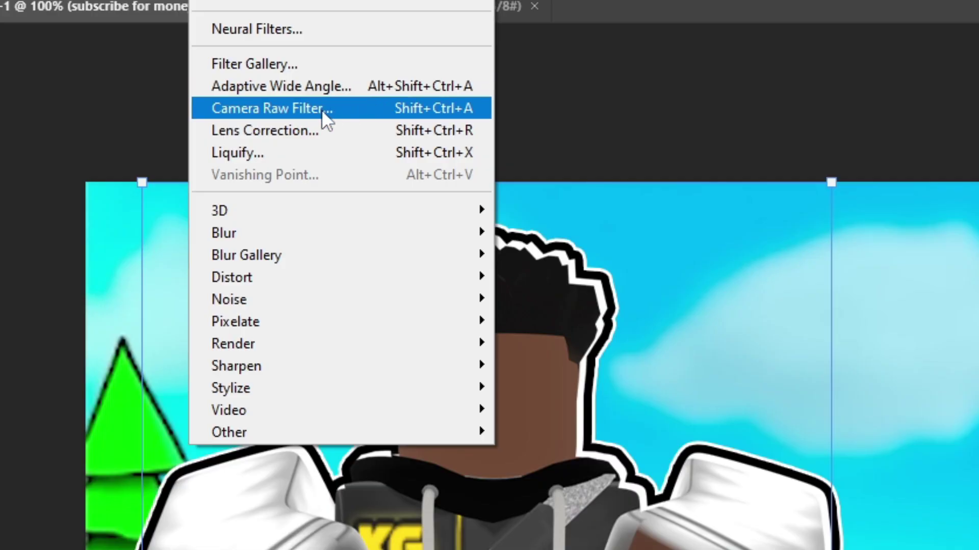
pyautogui.click(321, 109)
pyautogui.moveTo(513, 42); pyautogui.dragTo(825, 66)
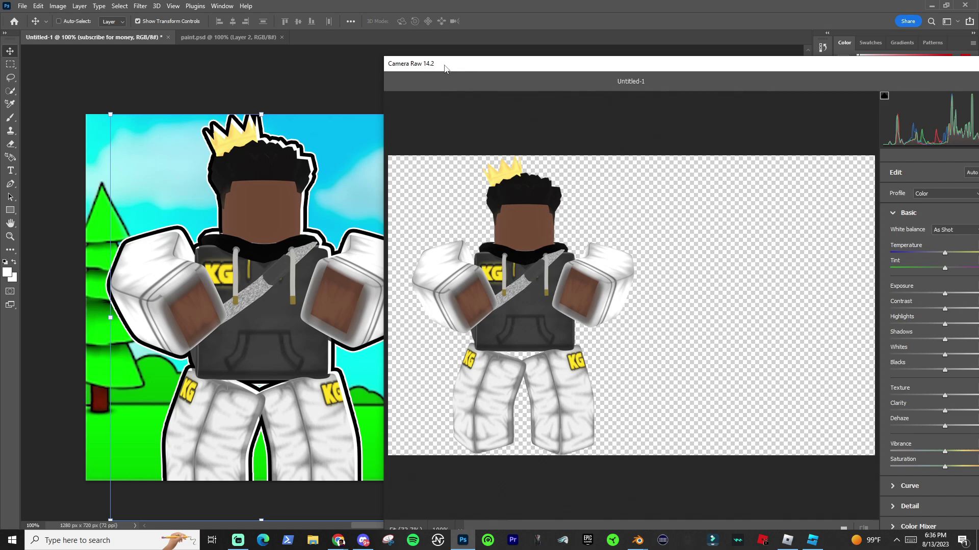
pyautogui.moveTo(470, 63); pyautogui.dragTo(406, 60)
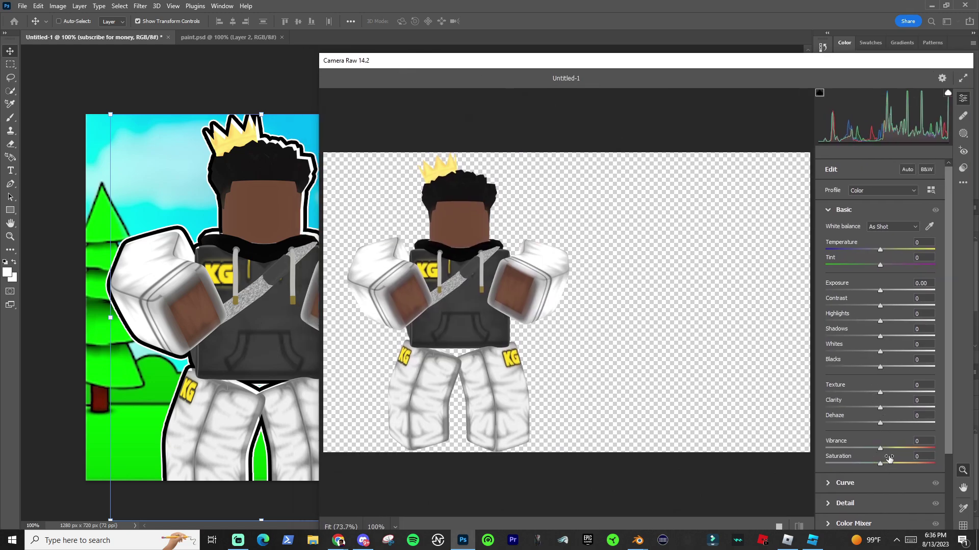
pyautogui.moveTo(374, 55); pyautogui.dragTo(414, 59)
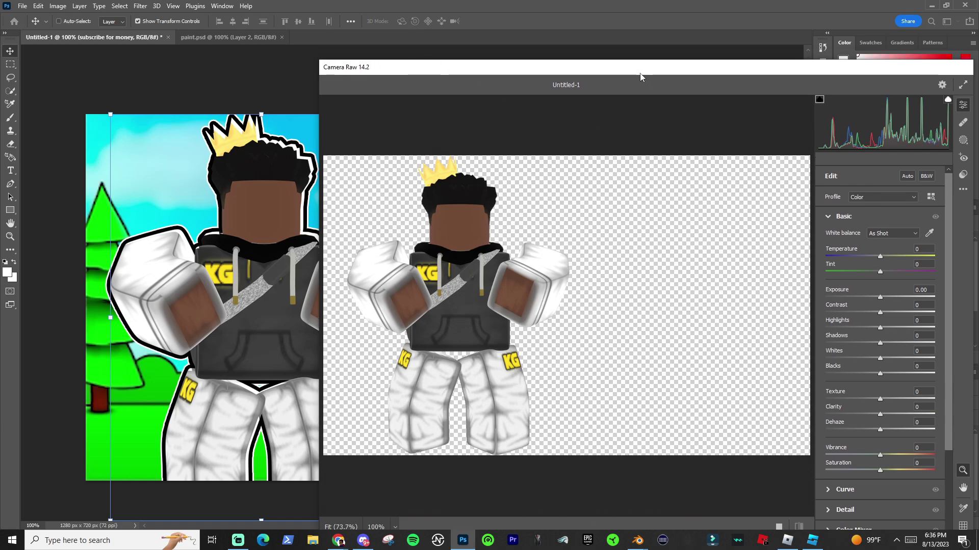
pyautogui.moveTo(638, 73); pyautogui.dragTo(567, 70)
pyautogui.moveTo(809, 453)
pyautogui.mouseDown()
pyautogui.moveTo(840, 450)
pyautogui.moveTo(818, 469)
pyautogui.moveTo(820, 452)
pyautogui.moveTo(821, 467)
pyautogui.mouseUp()
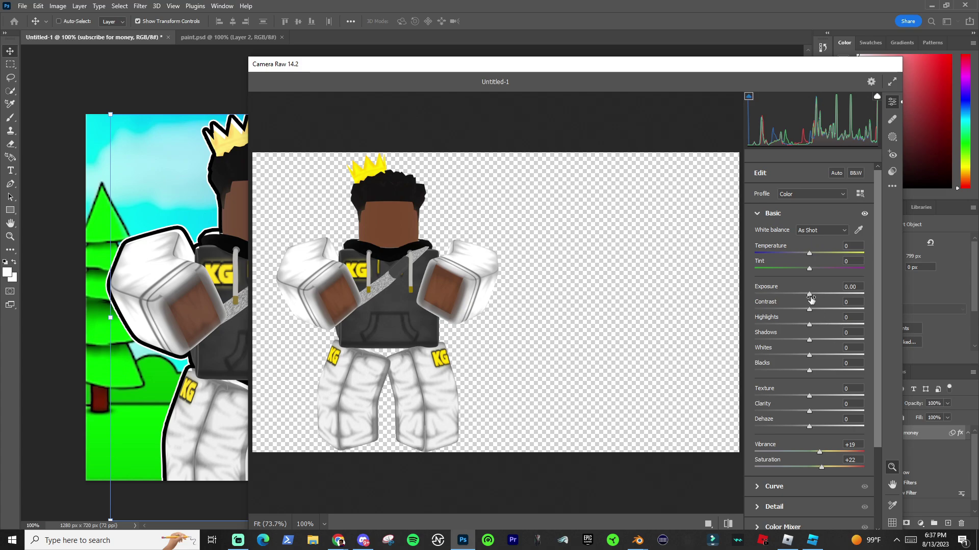
pyautogui.moveTo(809, 294)
pyautogui.mouseDown()
pyautogui.moveTo(813, 308)
pyautogui.moveTo(800, 309)
pyautogui.moveTo(814, 294)
pyautogui.mouseUp()
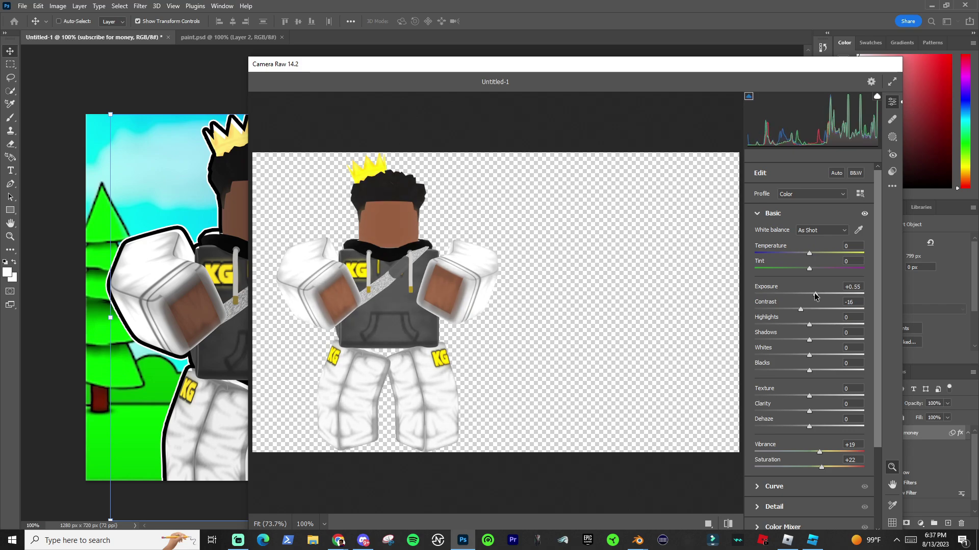
pyautogui.press('Return')
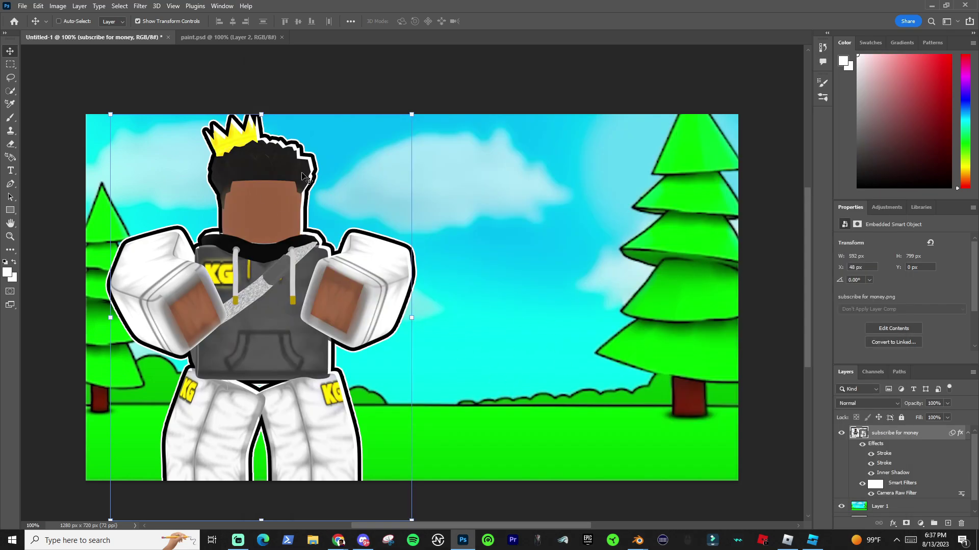
# - Position the shocked cartoon face group over the character's blank head and apply the transform
pyautogui.click(513, 96)
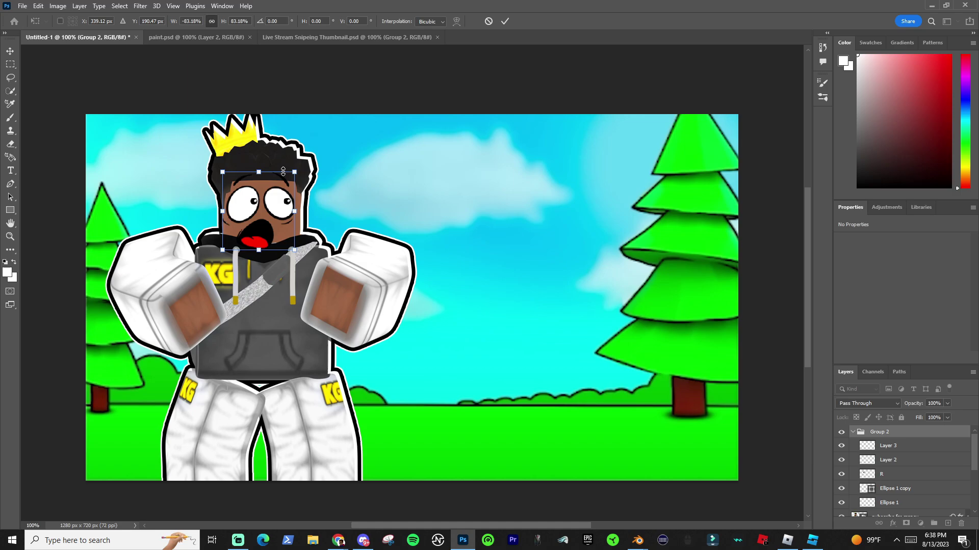
pyautogui.moveTo(272, 196)
pyautogui.mouseDown()
pyautogui.moveTo(283, 181)
pyautogui.moveTo(285, 191)
pyautogui.mouseUp()
pyautogui.press('Return')
pyautogui.press('m')
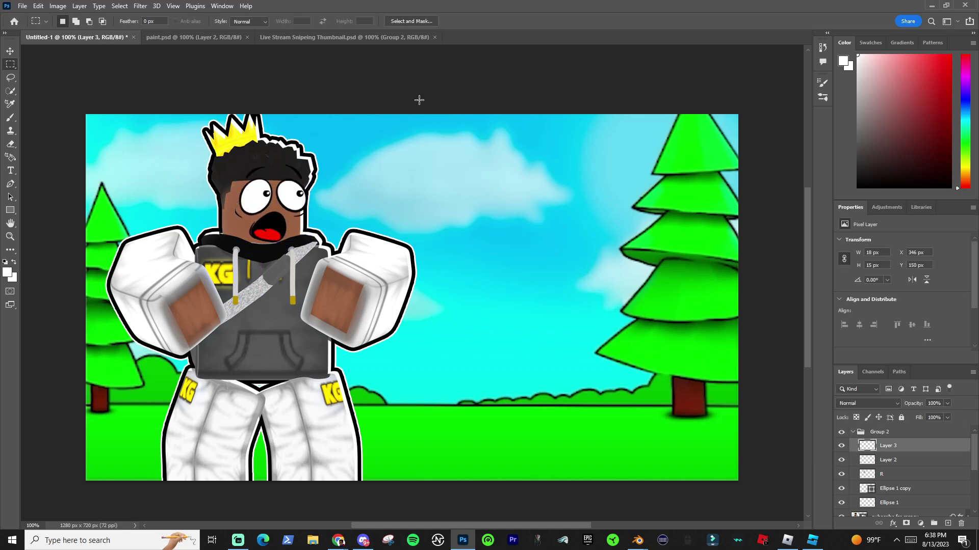
pyautogui.click(10, 51)
pyautogui.keyDown('ctrl'); pyautogui.click(328, 62); pyautogui.keyUp('ctrl')
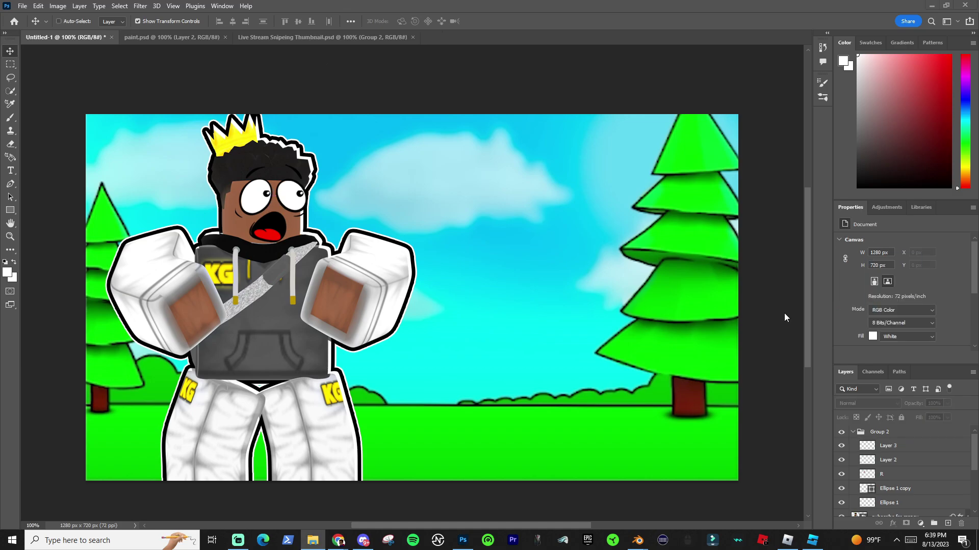
# - Place the Bedwars thumbnail image beside the character and move the Photoshop logo between the character's hands
pyautogui.moveTo(784, 317); pyautogui.dragTo(455, 325)
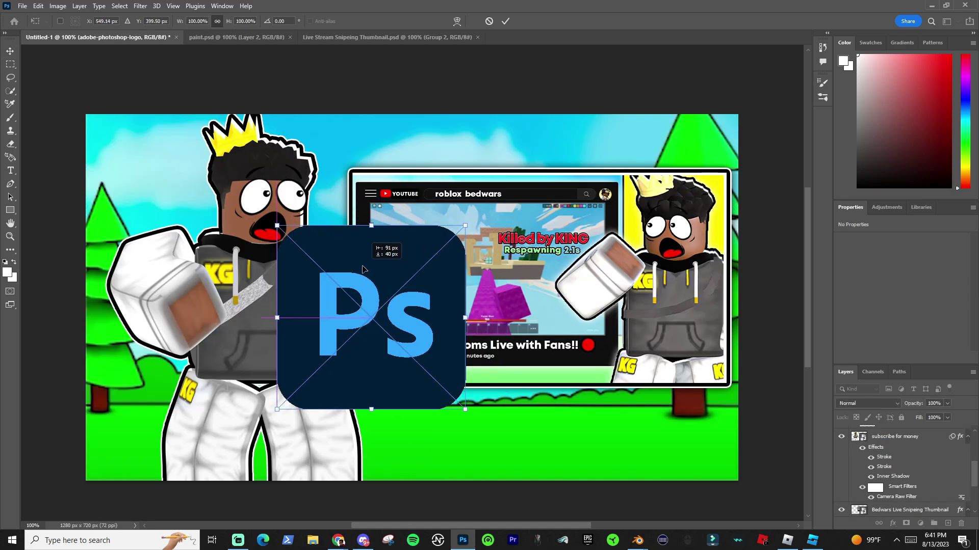
pyautogui.moveTo(379, 252); pyautogui.dragTo(391, 247)
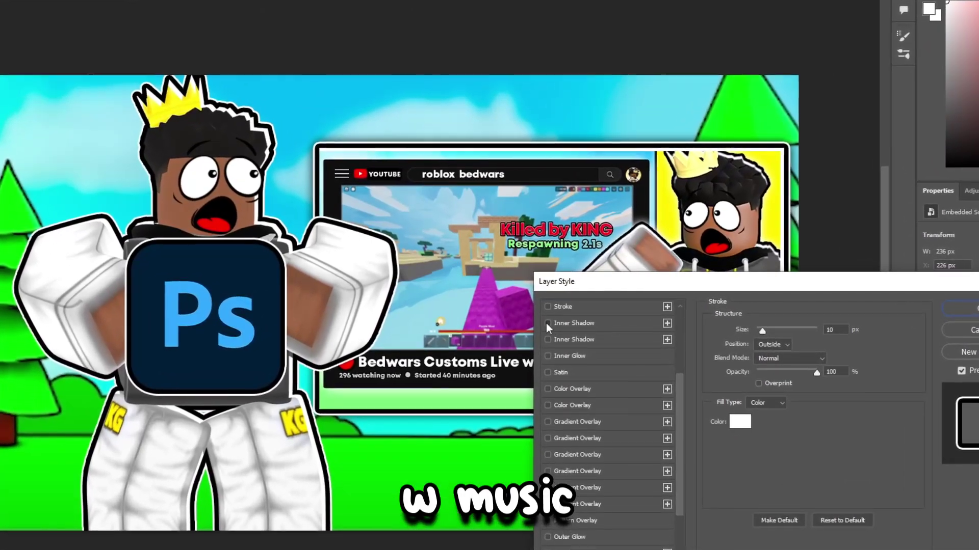
# - Try an Inner Shadow and further effects in the Photoshop logo's layer style
pyautogui.click(545, 336)
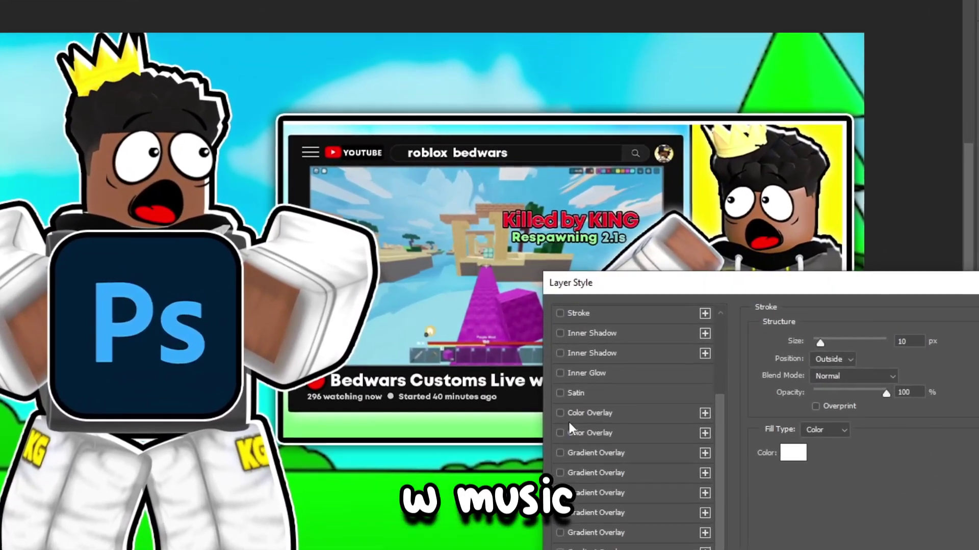
pyautogui.scroll(-4, 569, 423)
pyautogui.click(566, 530)
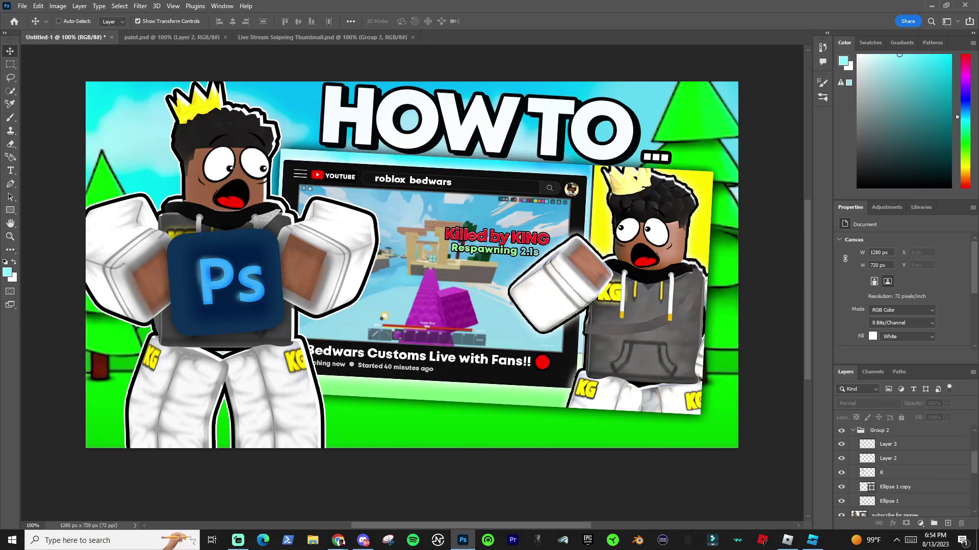
pyautogui.click(244, 544)
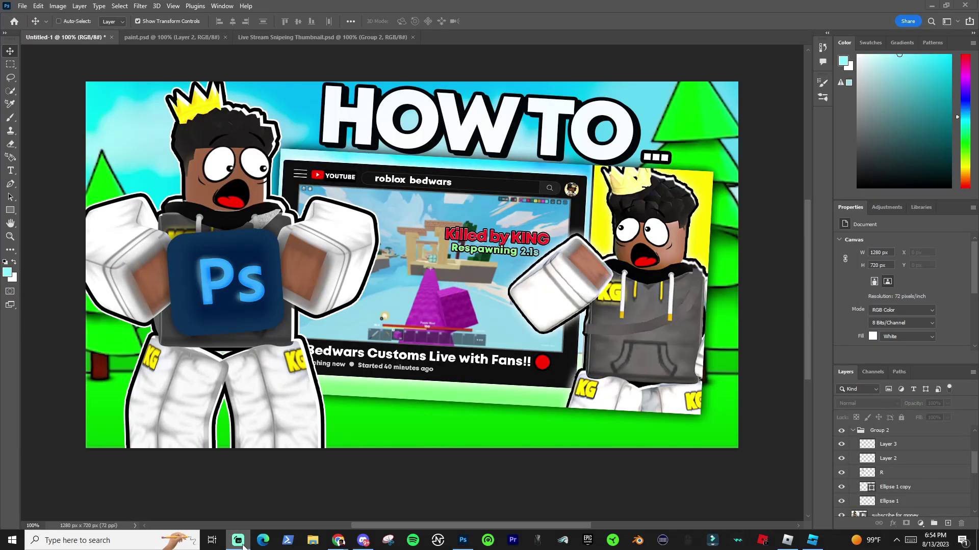